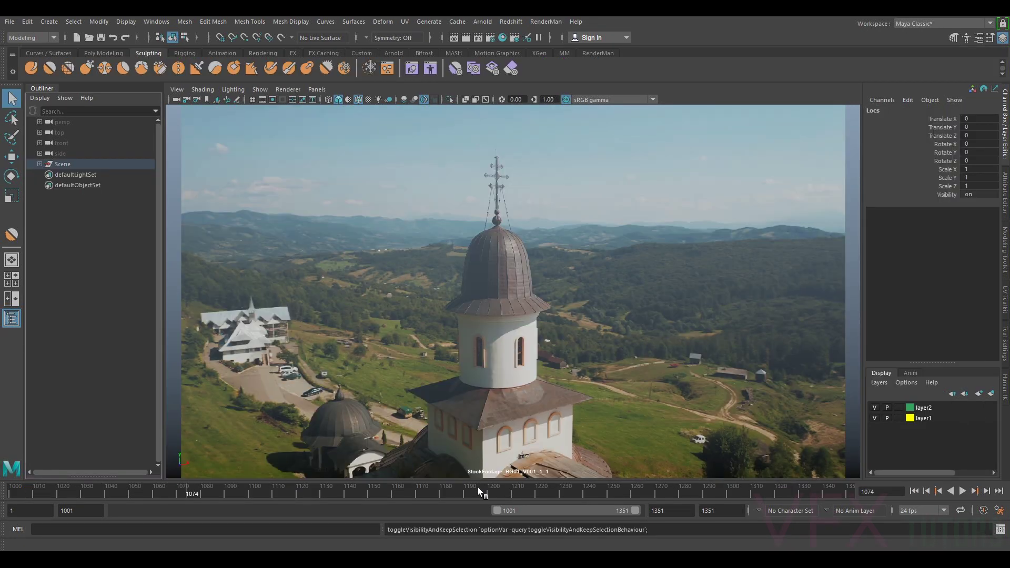
Step: Play and scrub the footage through the tracked camera to examine how the shot moves around the church tower
{"action": "key", "text": "alt+v"}
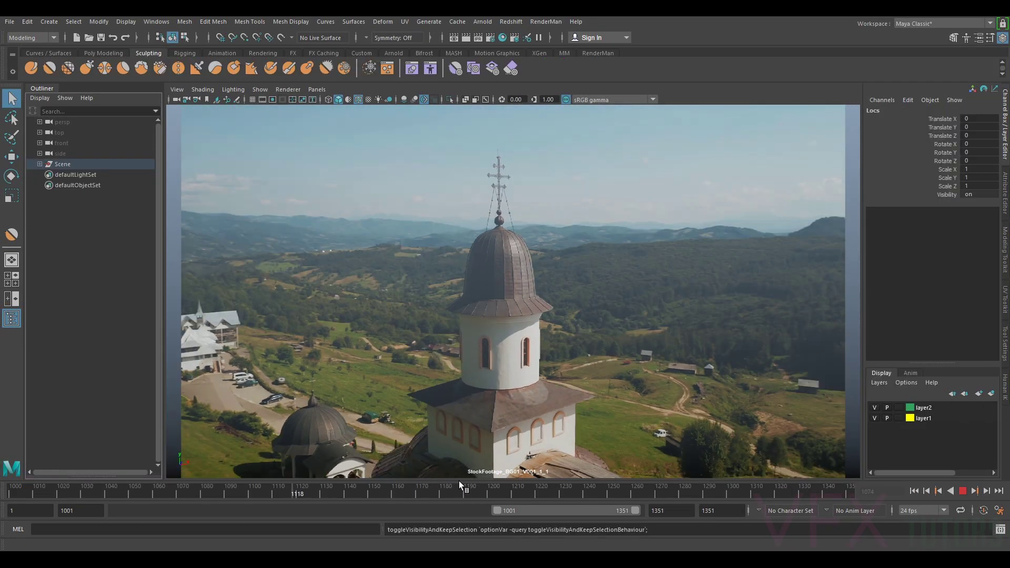
{"action": "left_click_drag", "start_coordinate": [484, 486], "coordinate": [438, 481]}
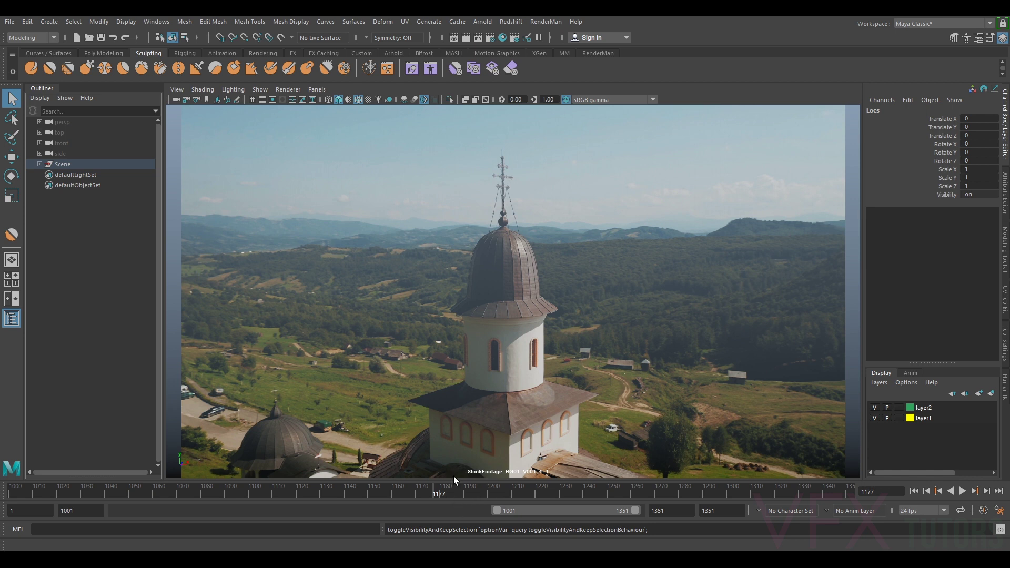
{"action": "mouse_move", "coordinate": [448, 490]}
{"action": "left_mouse_down"}
{"action": "mouse_move", "coordinate": [145, 490]}
{"action": "mouse_move", "coordinate": [458, 491]}
{"action": "left_mouse_up"}
{"action": "key", "text": "alt+v"}
Step: Switch the viewport to persp, frame the StockFootage_BG01_V001_1_1 camera from the Scene group and play back its tracked motion
{"action": "left_click", "coordinate": [39, 164]}
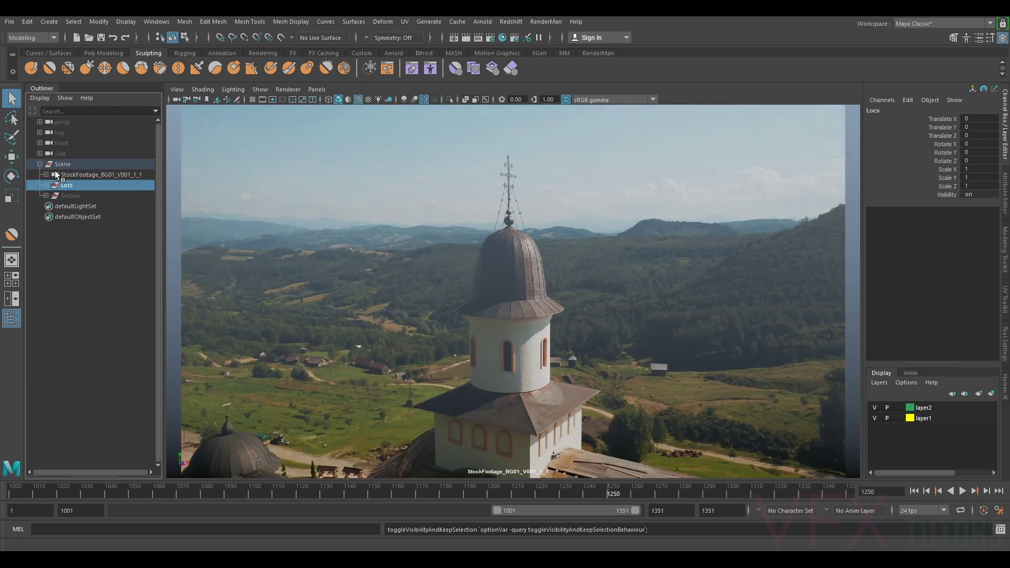
{"action": "left_click", "coordinate": [319, 89]}
{"action": "mouse_move", "coordinate": [357, 100]}
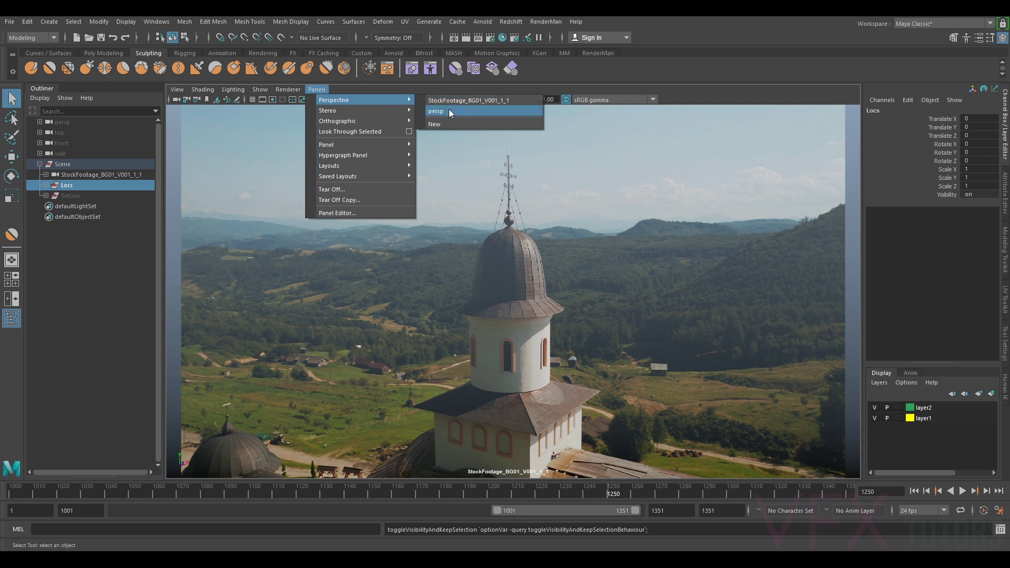
{"action": "left_click", "coordinate": [449, 112]}
{"action": "left_click", "coordinate": [87, 175]}
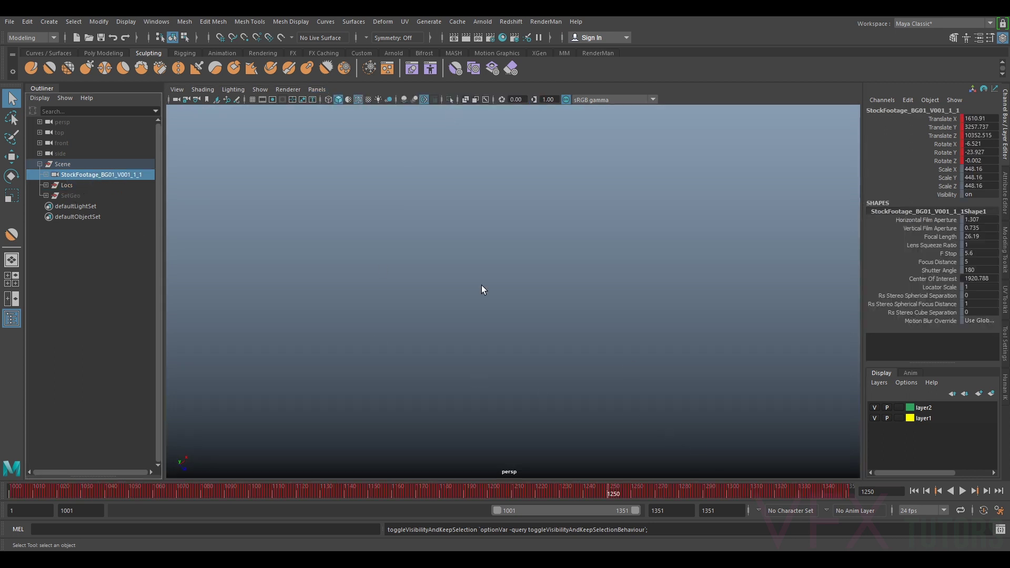
{"action": "key", "text": "f"}
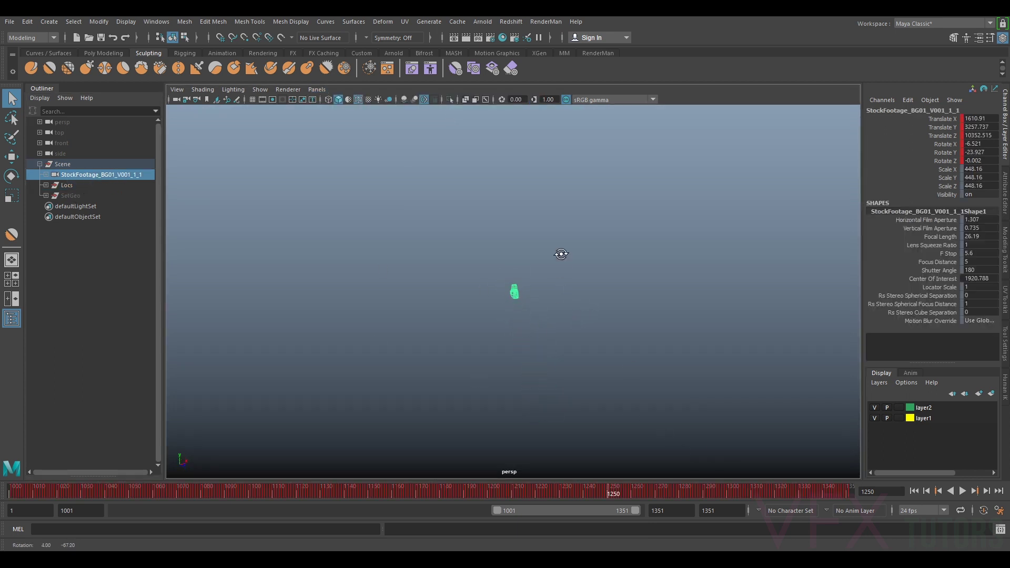
{"action": "key", "text": "alt+v"}
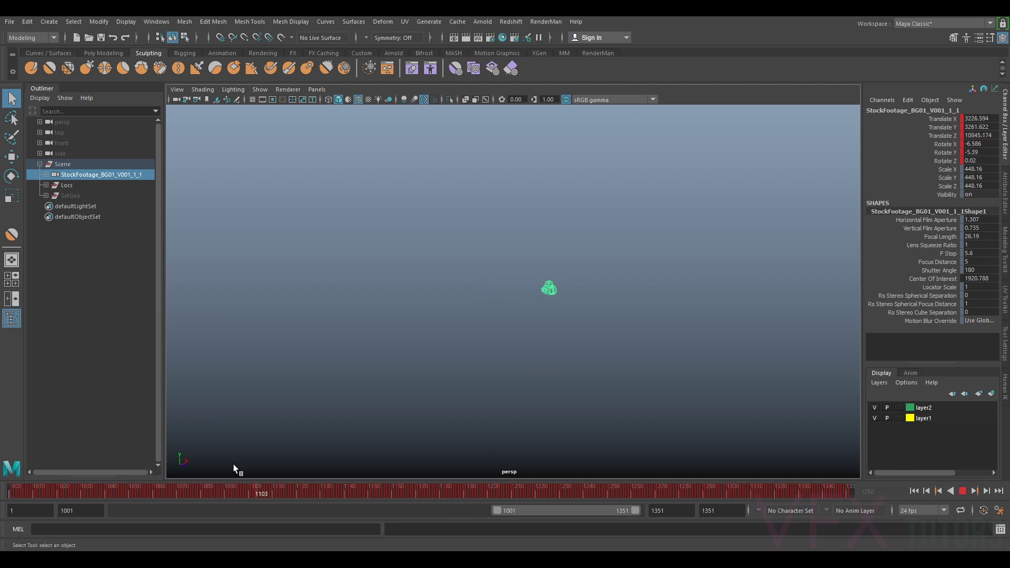
{"action": "key", "text": "alt+v"}
Step: Look through the StockFootage_BG01_V001_1_1 camera again and play and scrub the shot to examine the tower
{"action": "left_click", "coordinate": [316, 89]}
{"action": "mouse_move", "coordinate": [326, 100]}
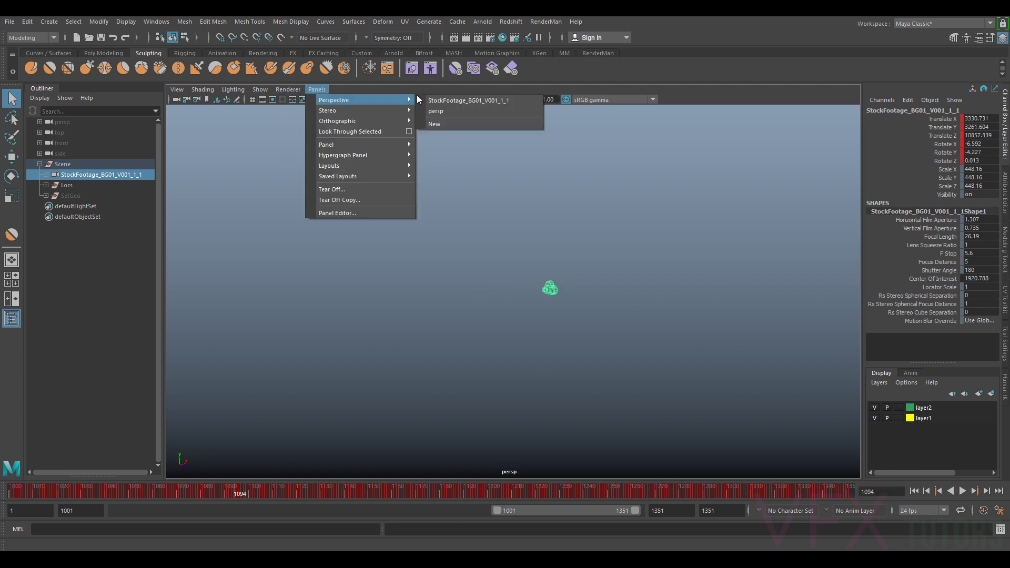
{"action": "left_click", "coordinate": [462, 100]}
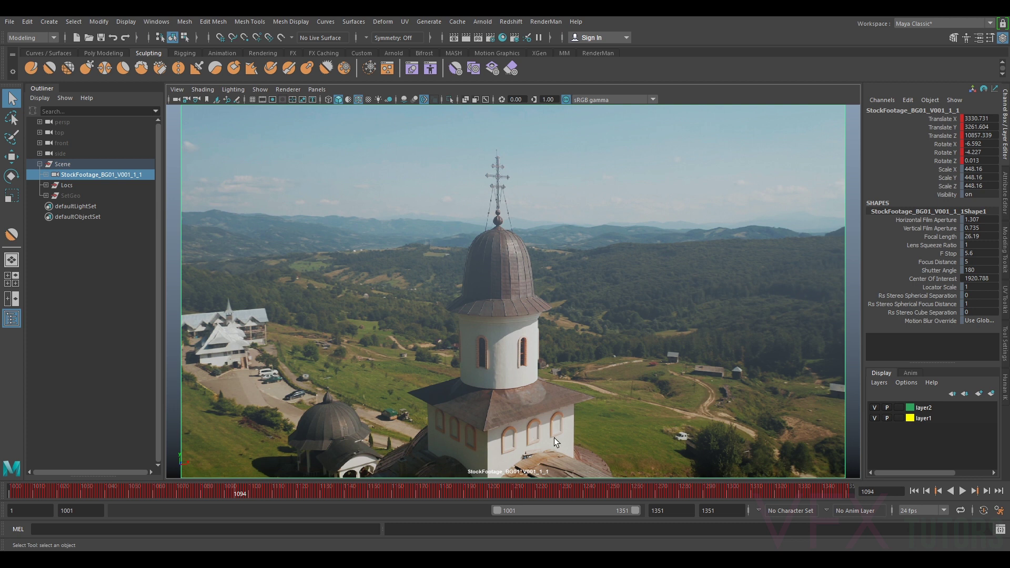
{"action": "key", "text": "alt+v"}
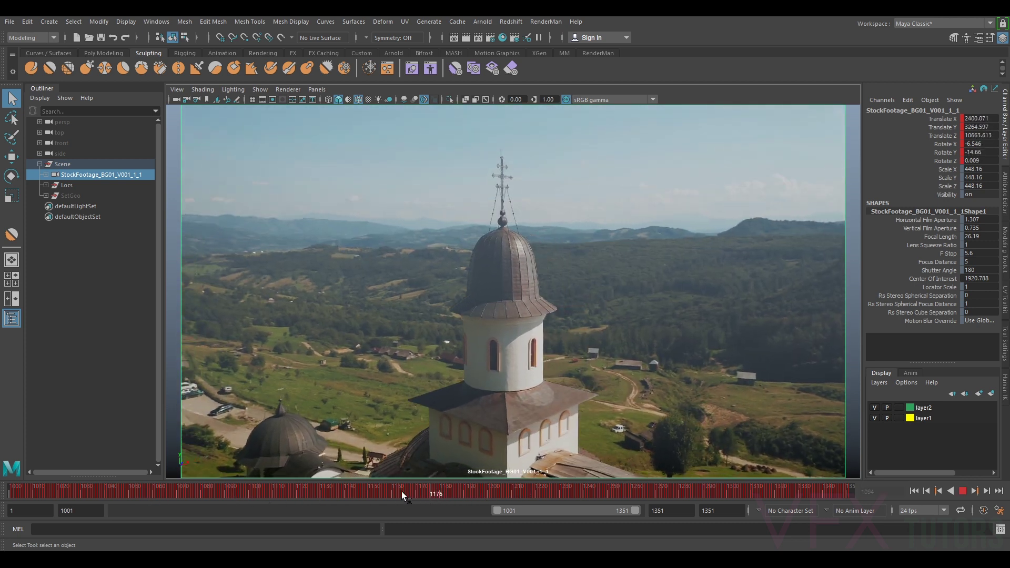
{"action": "key", "text": "alt+v"}
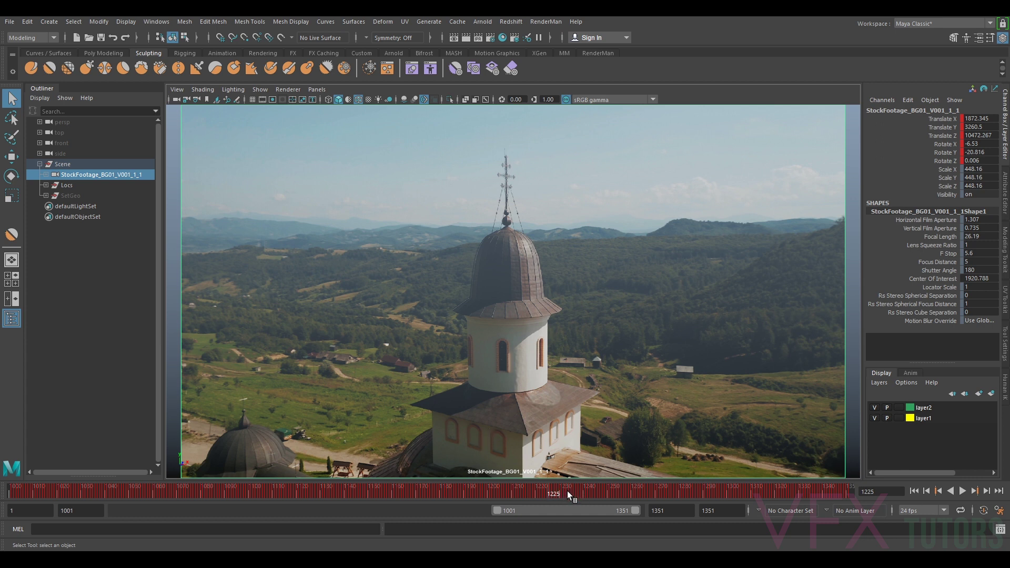
{"action": "left_click_drag", "start_coordinate": [566, 490], "coordinate": [419, 479]}
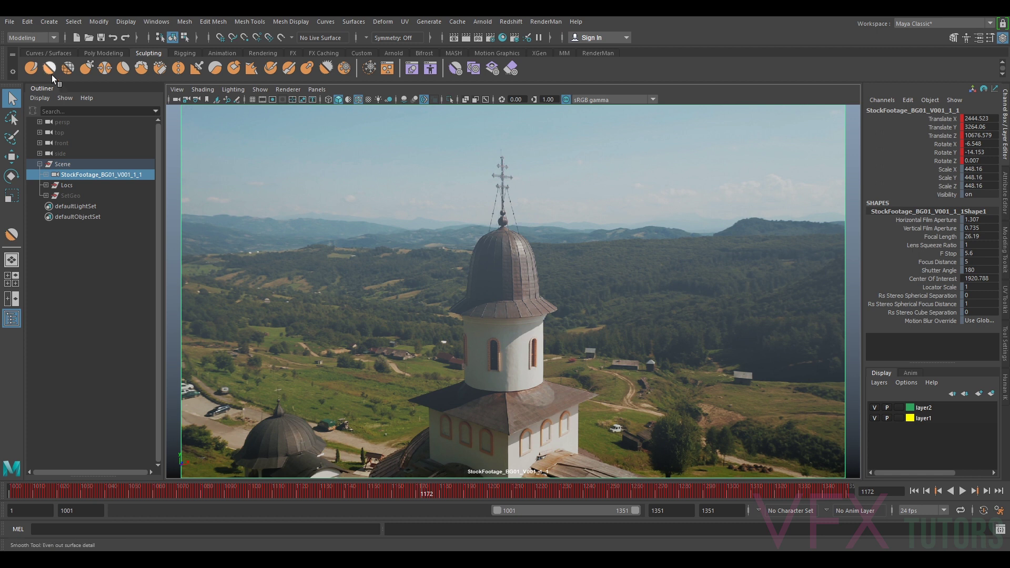
Step: Create a polygon cube and place it over the tower's square base, scaled uniformly to about 1588 and rotated about 41° in Y
{"action": "left_click", "coordinate": [105, 52]}
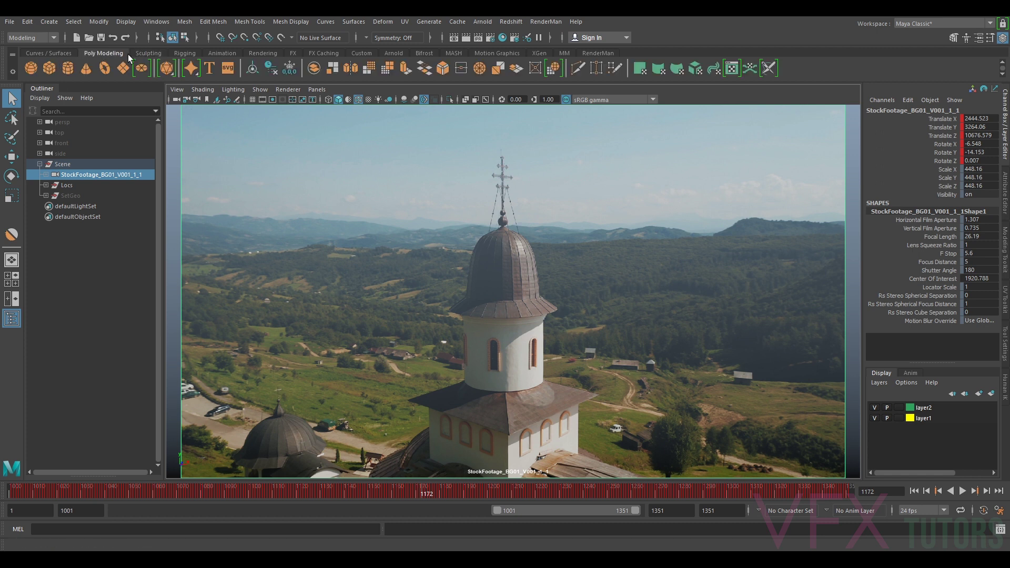
{"action": "left_click", "coordinate": [49, 69]}
{"action": "key", "text": "w"}
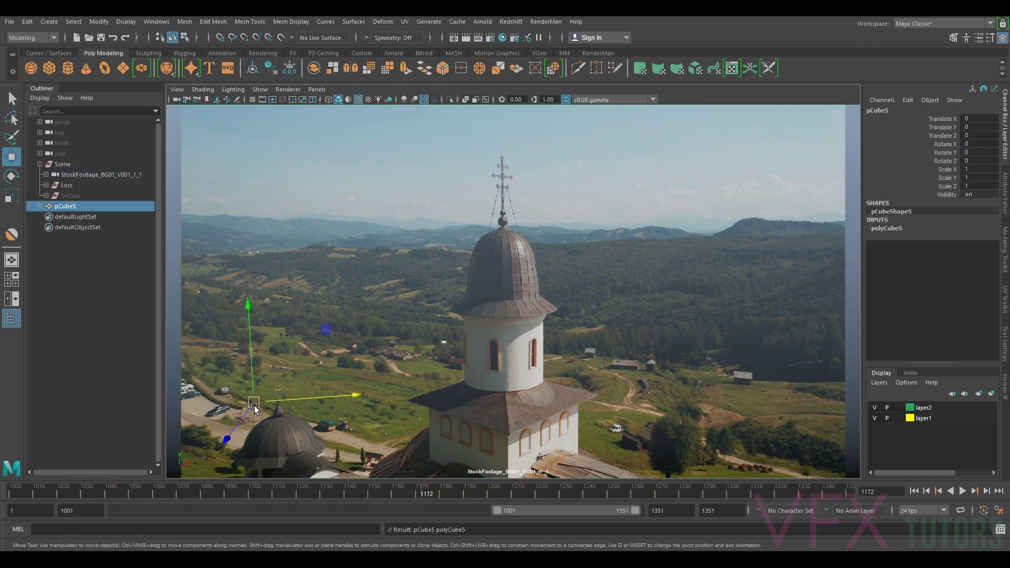
{"action": "left_click_drag", "start_coordinate": [253, 403], "coordinate": [543, 428]}
{"action": "key", "text": "r"}
{"action": "key", "text": "e"}
{"action": "key", "text": "ctrl+z"}
{"action": "left_click_drag", "start_coordinate": [434, 447], "coordinate": [512, 438]}
{"action": "key", "text": "w"}
{"action": "key", "text": "e"}
Step: Try to match the cube to the tower base with a uniform scale of about 1953 and a Y rotation of about 33°
{"action": "key", "text": "backslash"}
{"action": "right_click_drag", "start_coordinate": [689, 404], "coordinate": [371, 294]}
{"action": "middle_click_drag", "start_coordinate": [558, 257], "coordinate": [397, 276]}
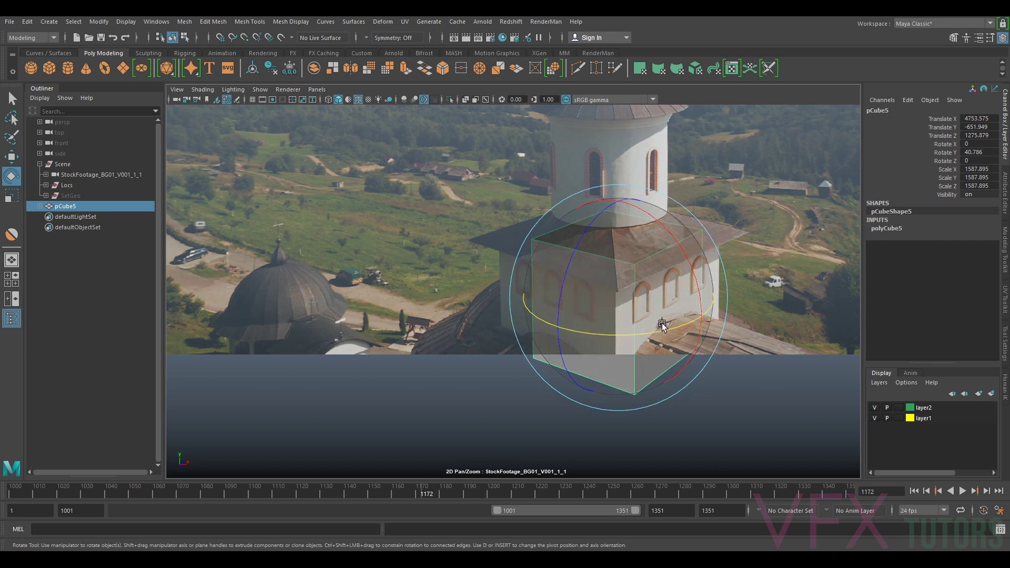
{"action": "left_click_drag", "start_coordinate": [662, 325], "coordinate": [608, 333]}
{"action": "key", "text": "r"}
{"action": "key", "text": "w"}
{"action": "key", "text": "e"}
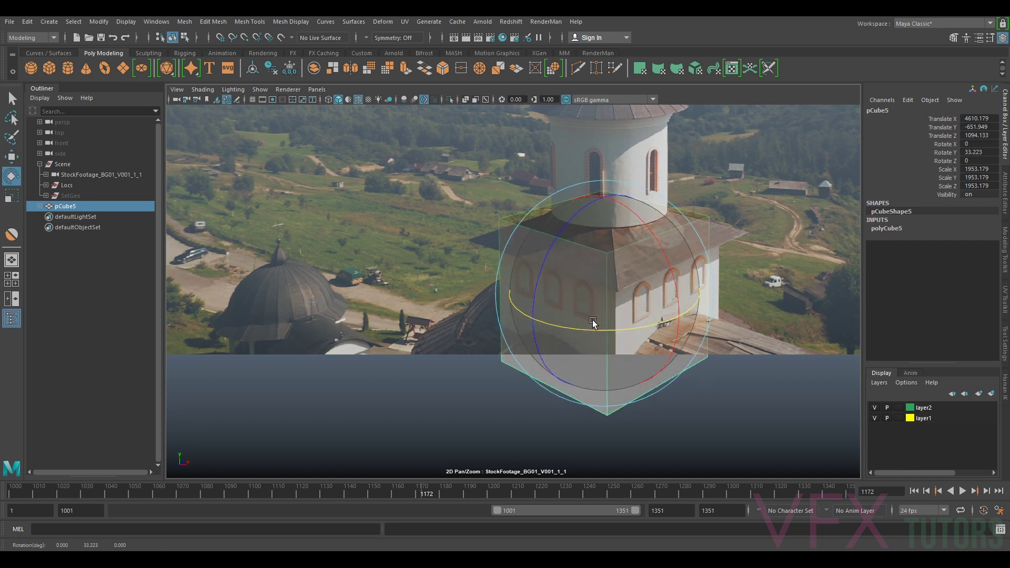
Step: Refine the cube's fit on the tower base with a uniform scale of about 2127 and a Y rotation of about 35.8°
{"action": "key", "text": "w"}
{"action": "left_click_drag", "start_coordinate": [623, 284], "coordinate": [644, 296]}
{"action": "key", "text": "r"}
{"action": "key", "text": "e"}
{"action": "key", "text": "w"}
{"action": "left_click_drag", "start_coordinate": [612, 230], "coordinate": [611, 236]}
{"action": "key", "text": "r"}
{"action": "left_click_drag", "start_coordinate": [611, 292], "coordinate": [600, 299]}
{"action": "key", "text": "w"}
{"action": "left_click_drag", "start_coordinate": [660, 306], "coordinate": [630, 278]}
{"action": "key", "text": "e"}
{"action": "key", "text": "r"}
{"action": "key", "text": "w"}
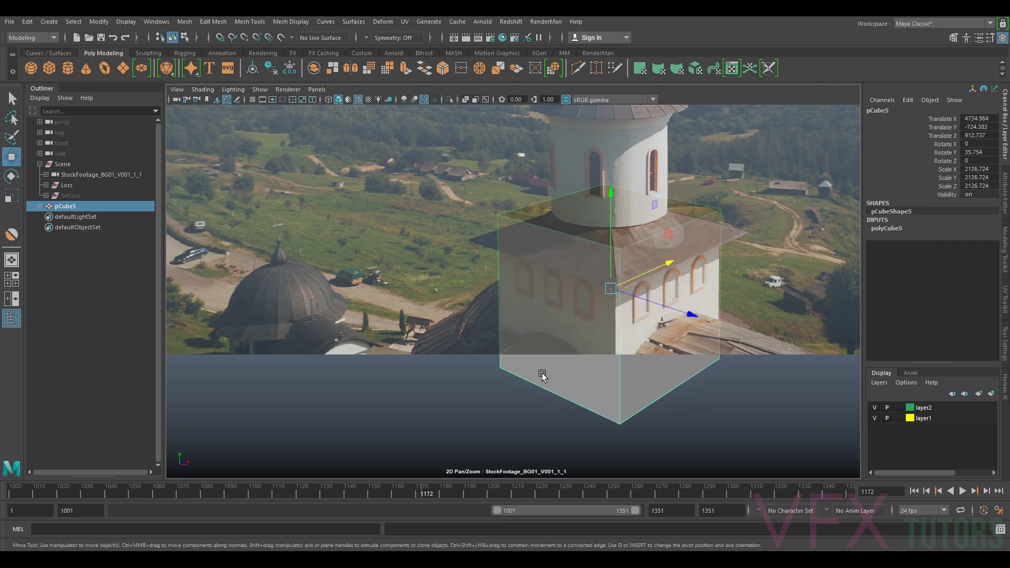
Step: Play back the shot in the full camera view to check whether the cube sticks to the tower base
{"action": "key", "text": "backslash"}
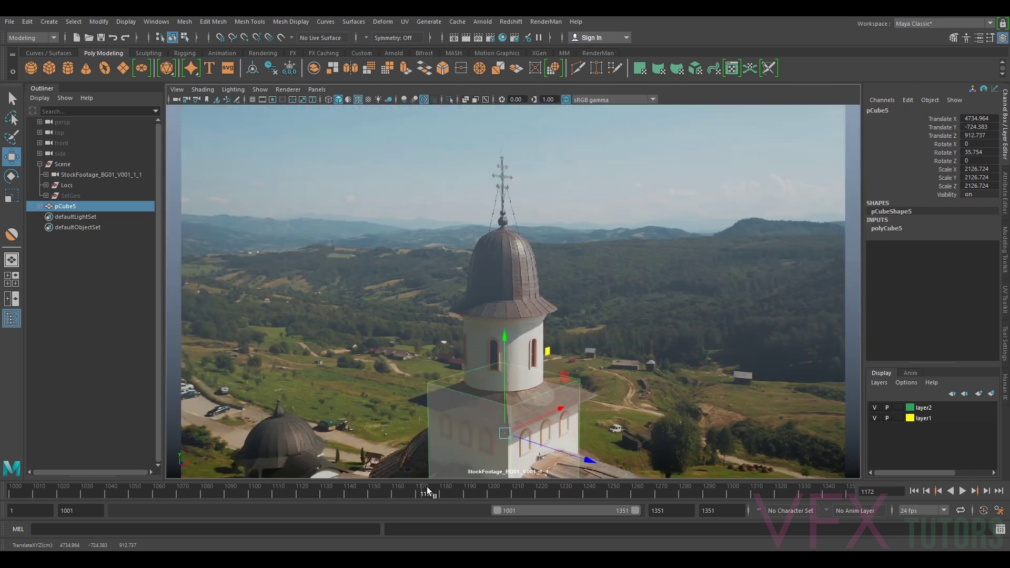
{"action": "key", "text": "alt+v"}
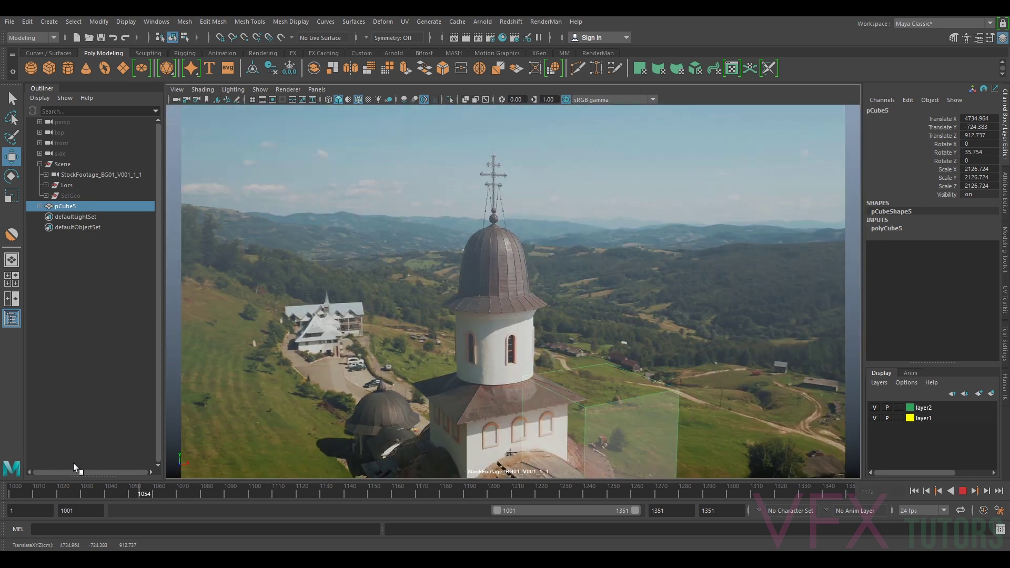
{"action": "key", "text": "alt+v"}
Step: Try to realign the cube with the tower base at an early frame and again at frame 1252
{"action": "left_click_drag", "start_coordinate": [625, 423], "coordinate": [547, 438]}
{"action": "left_click_drag", "start_coordinate": [392, 493], "coordinate": [613, 492]}
{"action": "key", "text": "backslash"}
{"action": "right_click_drag", "start_coordinate": [563, 429], "coordinate": [433, 361]}
{"action": "left_click_drag", "start_coordinate": [494, 356], "coordinate": [601, 323]}
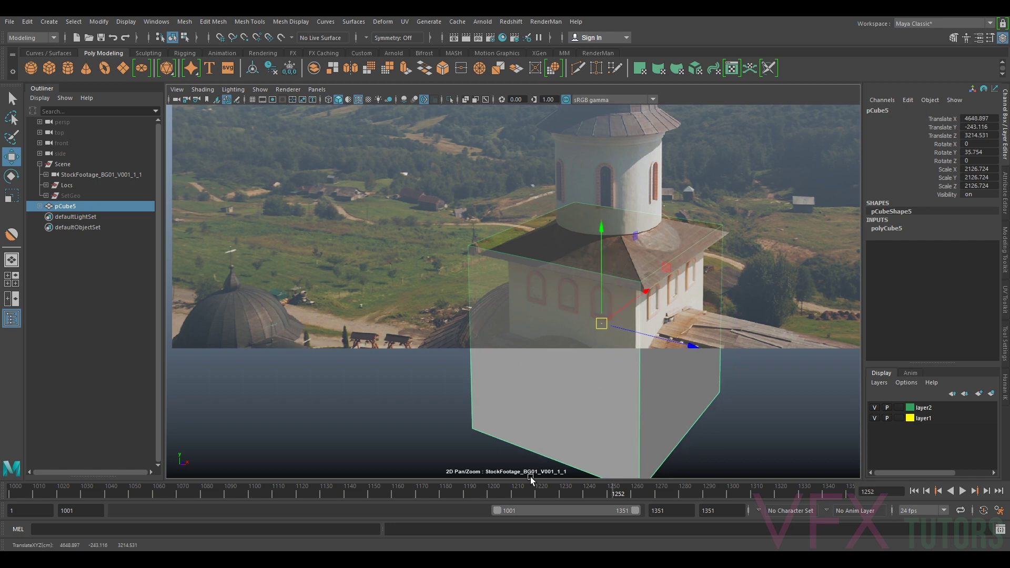
Step: Check the cube's alignment at frame 1157, then delete it from the scene
{"action": "left_click_drag", "start_coordinate": [500, 488], "coordinate": [391, 492]}
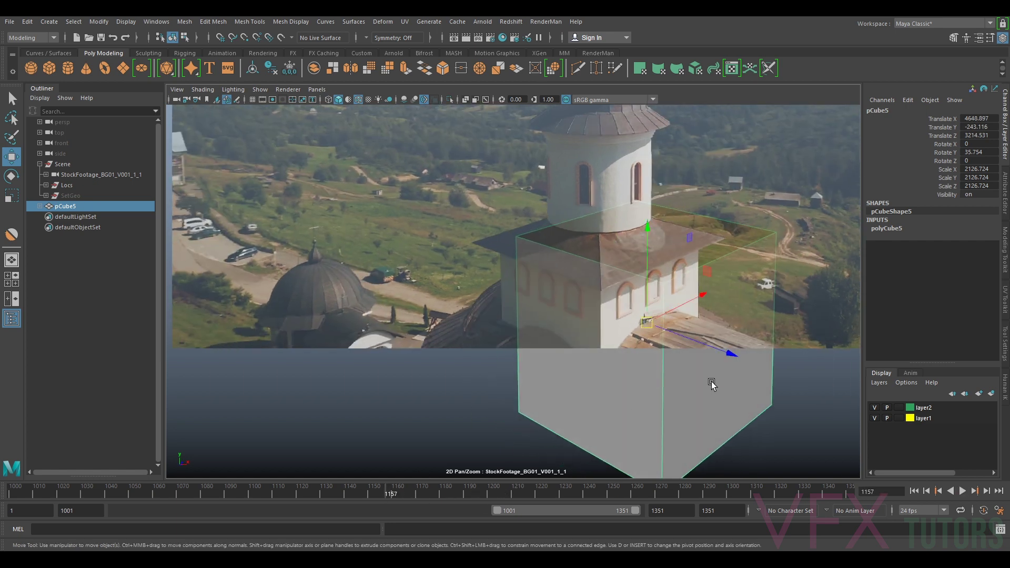
{"action": "key", "text": "Delete"}
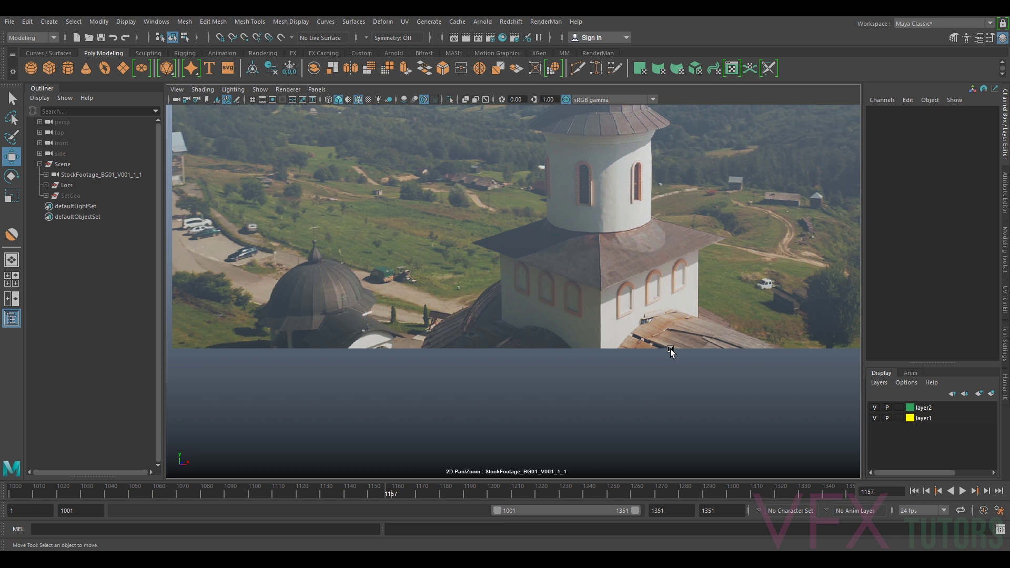
{"action": "key", "text": "backslash"}
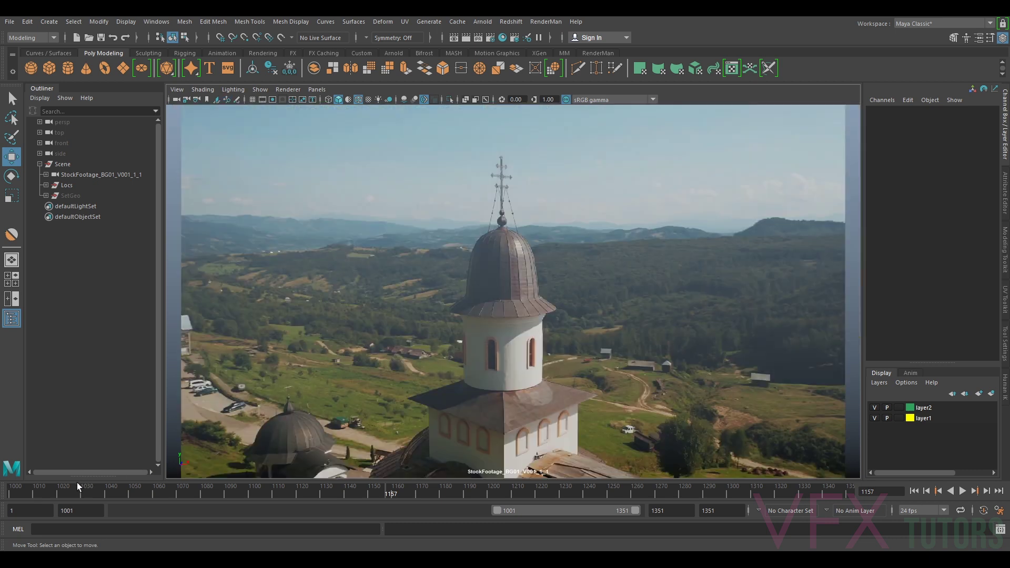
Step: Go to frame 1001 and tear off a copy of the camera view as an enlarged floating window
{"action": "left_click", "coordinate": [12, 490]}
{"action": "left_click", "coordinate": [311, 91]}
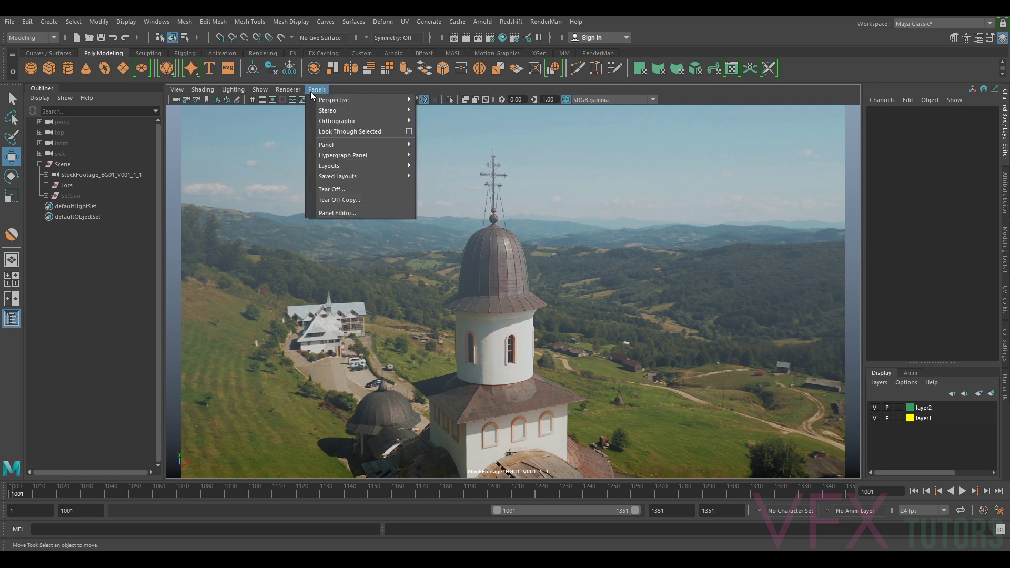
{"action": "mouse_move", "coordinate": [345, 100]}
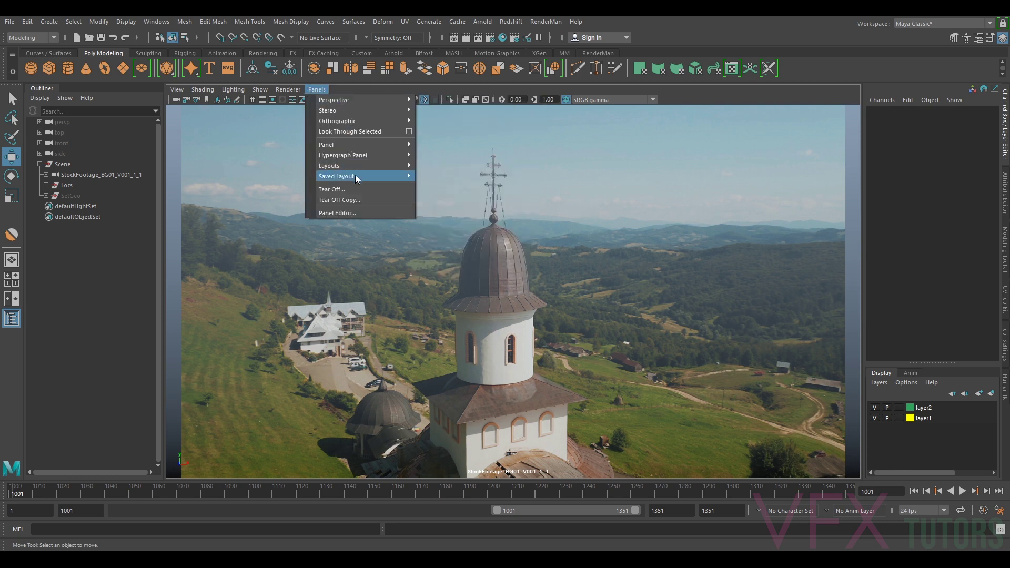
{"action": "left_click", "coordinate": [358, 199]}
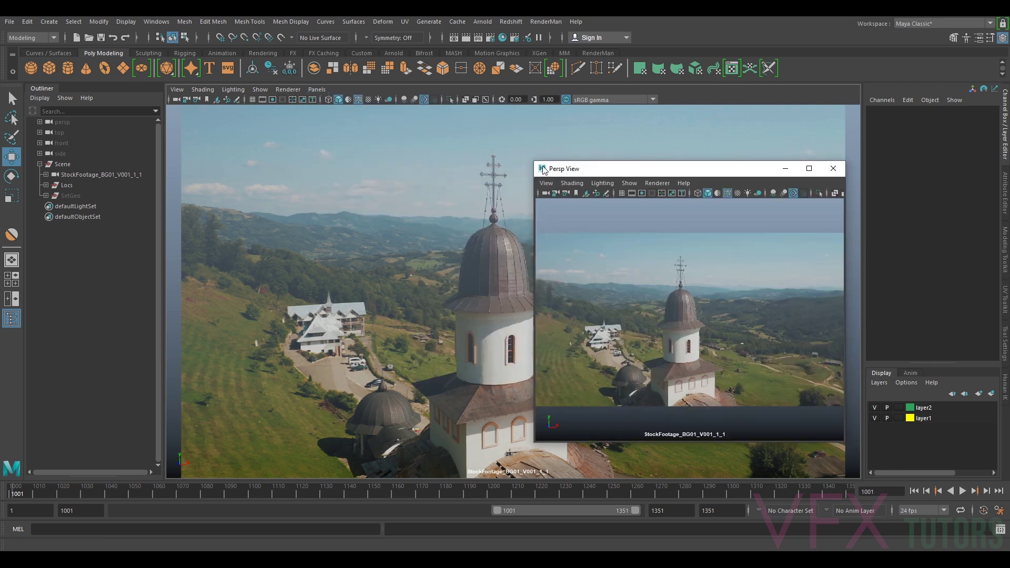
{"action": "left_click_drag", "start_coordinate": [536, 163], "coordinate": [605, 188]}
Step: Switch the main viewport to the persp camera beside the floating camera view
{"action": "left_click", "coordinate": [318, 89]}
{"action": "mouse_move", "coordinate": [356, 103]}
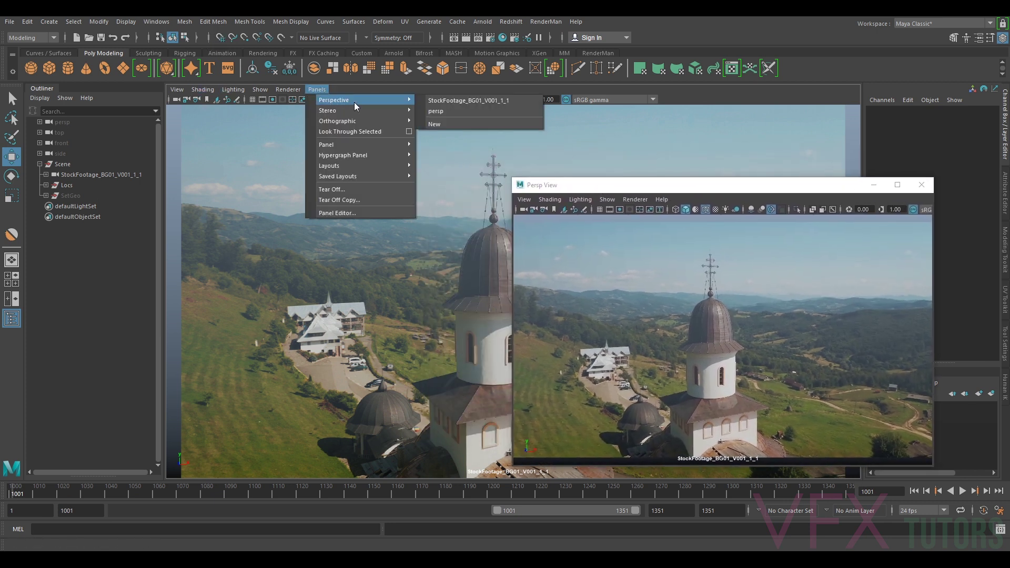
{"action": "left_click", "coordinate": [456, 111]}
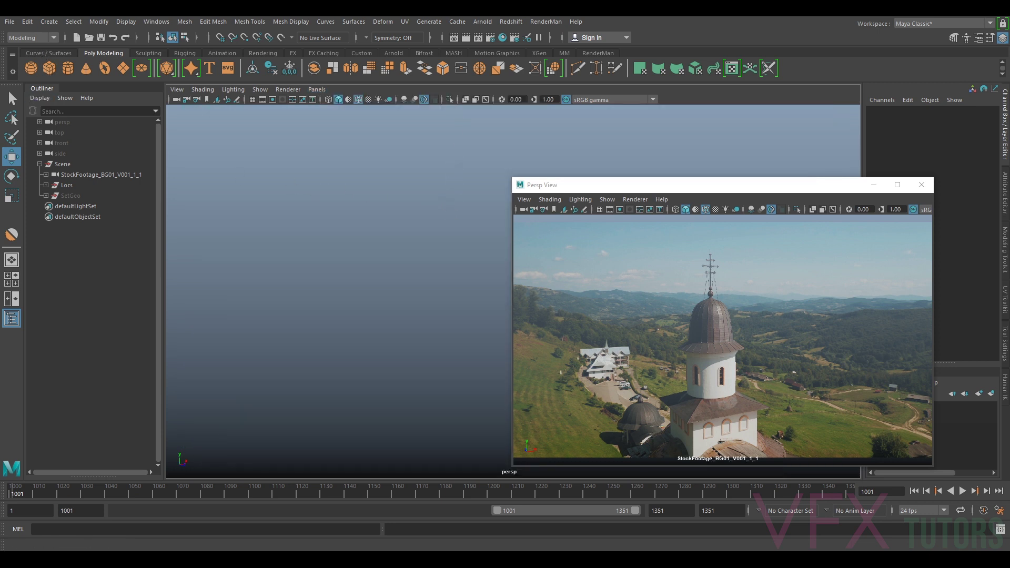
Step: Create a locator, scale it uniformly to about 4225 and turn on locator display in the persp viewport
{"action": "left_click", "coordinate": [53, 22]}
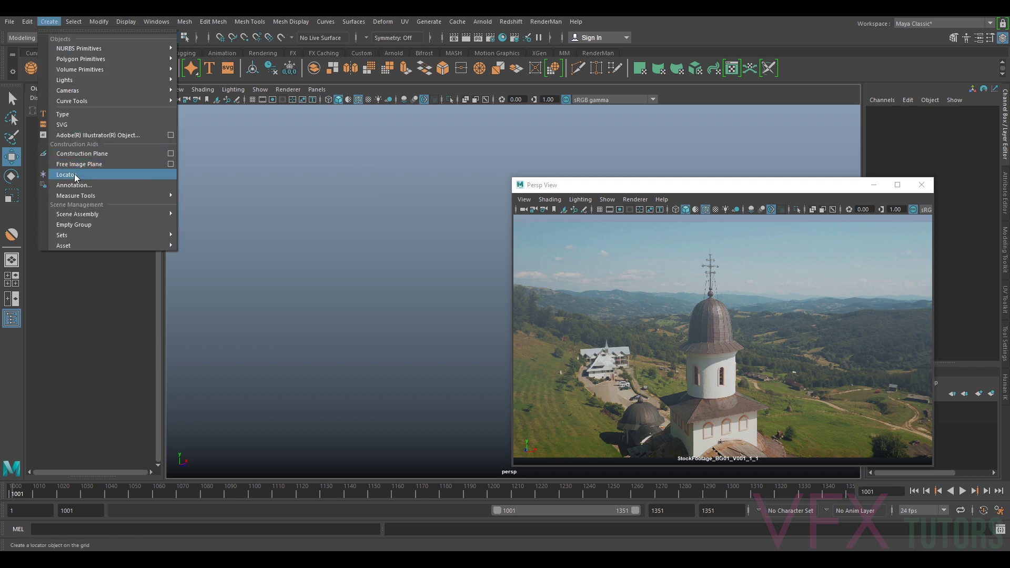
{"action": "left_click", "coordinate": [75, 175]}
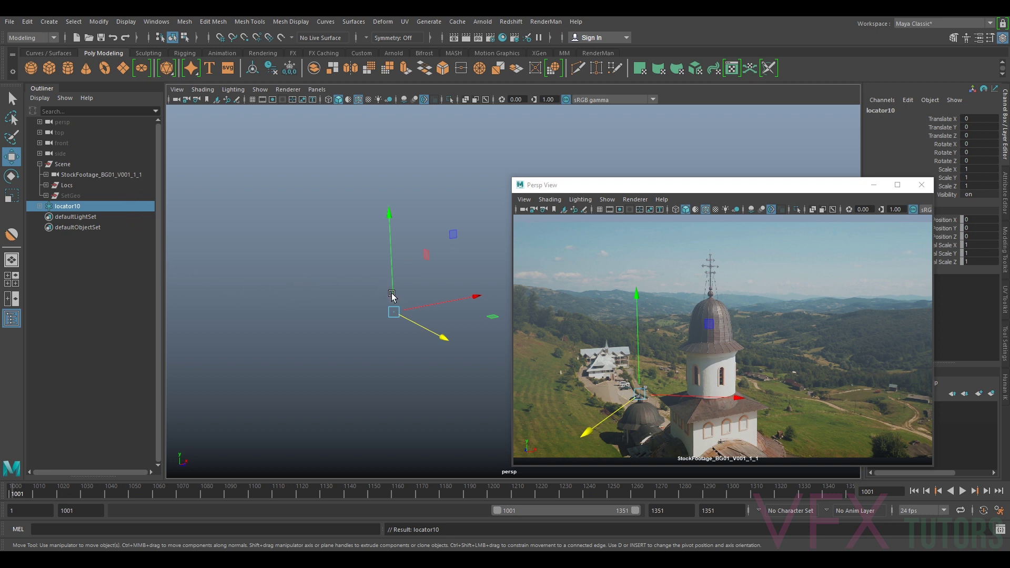
{"action": "key", "text": "r"}
{"action": "left_click_drag", "start_coordinate": [404, 315], "coordinate": [379, 330]}
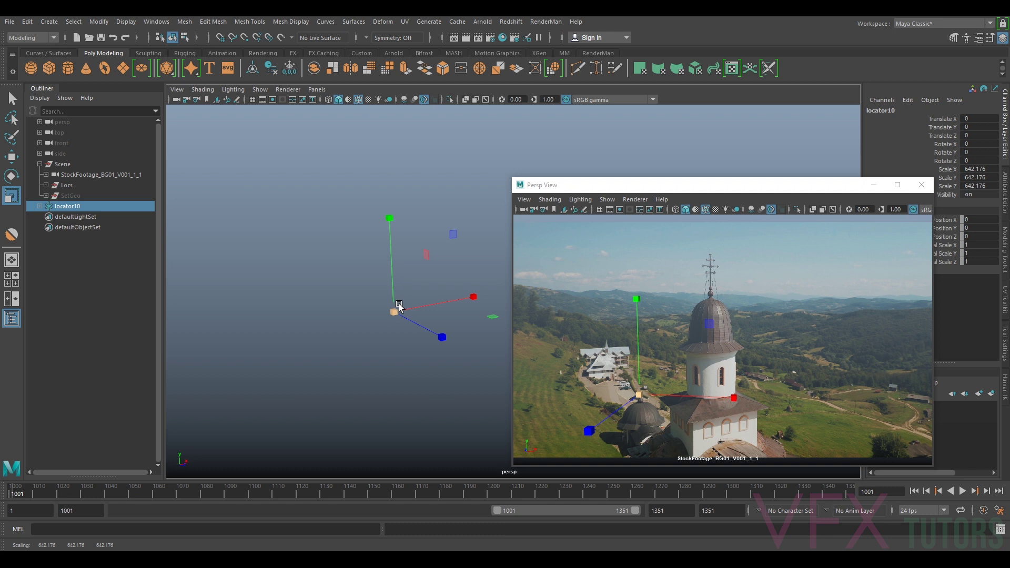
{"action": "left_click_drag", "start_coordinate": [396, 311], "coordinate": [483, 302]}
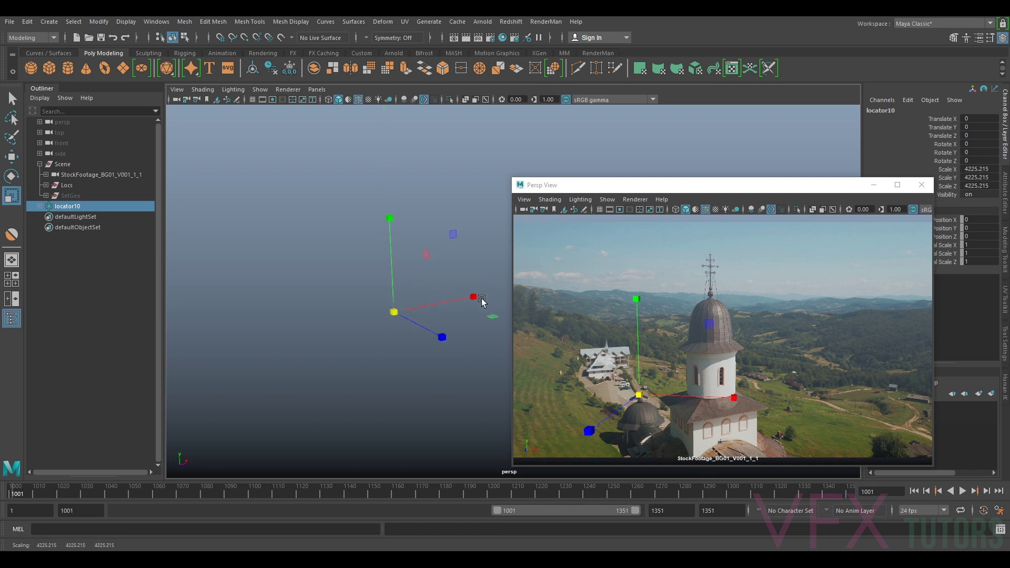
{"action": "left_click", "coordinate": [260, 89]}
{"action": "left_click", "coordinate": [280, 387]}
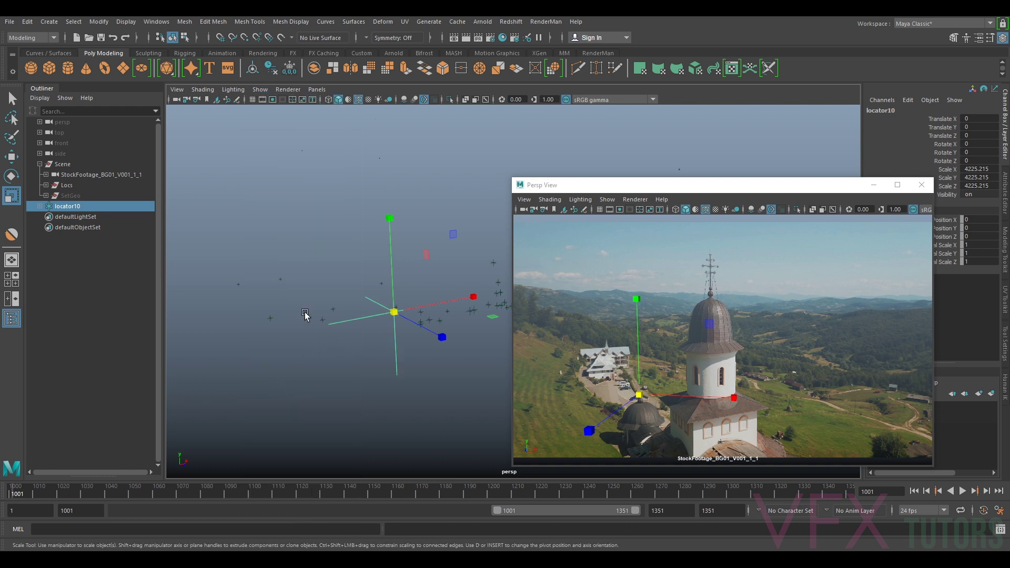
Step: Hide the Locs group so only the new locator shows in the persp viewport
{"action": "left_click", "coordinate": [68, 185]}
{"action": "key", "text": "h"}
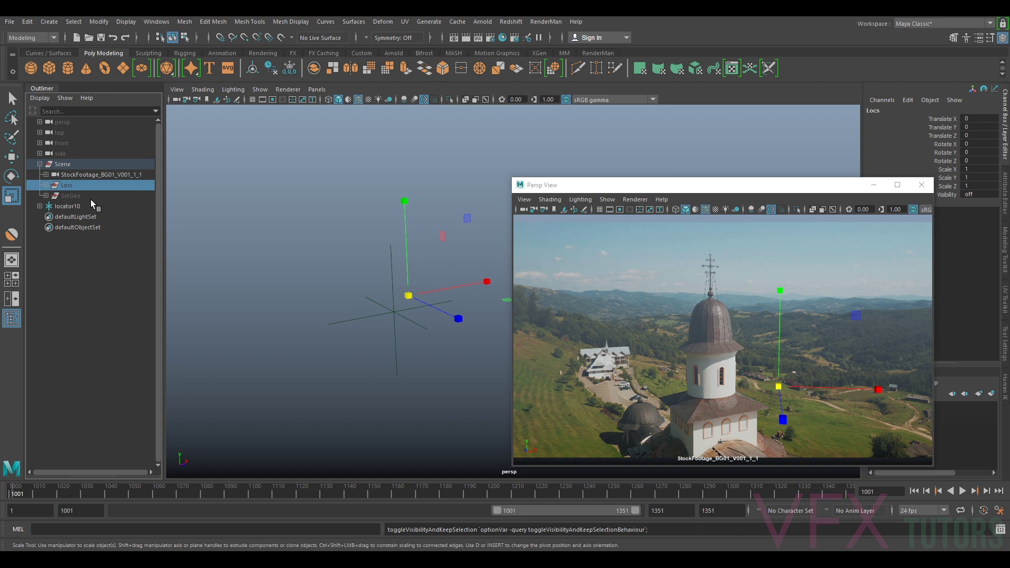
{"action": "key", "text": "h"}
{"action": "key", "text": "h"}
{"action": "left_click", "coordinate": [412, 320]}
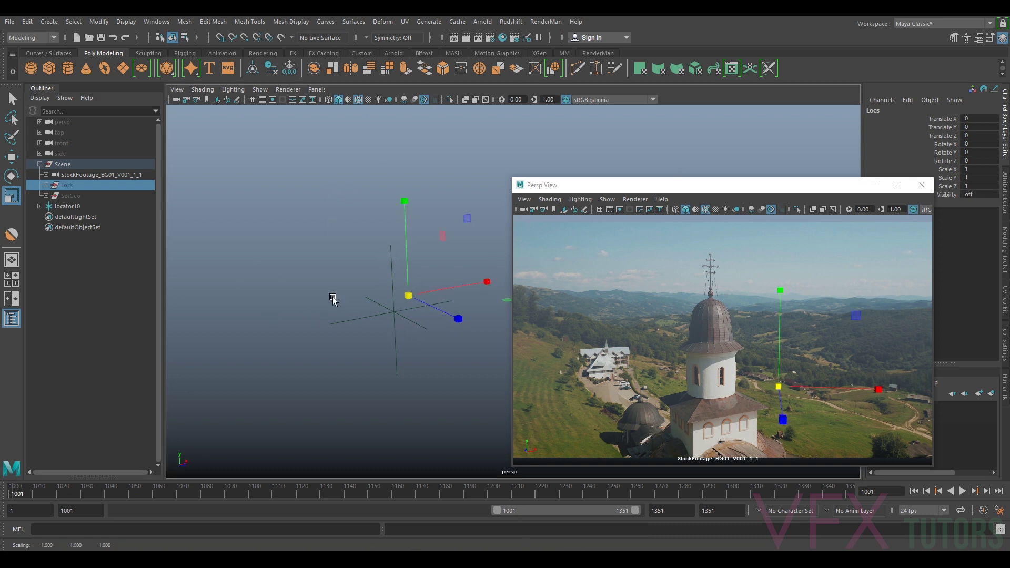
Step: Select the new locator, turn on locator display in the floating camera view and scale the locator uniformly to about 1839
{"action": "left_click_drag", "start_coordinate": [332, 298], "coordinate": [400, 341]}
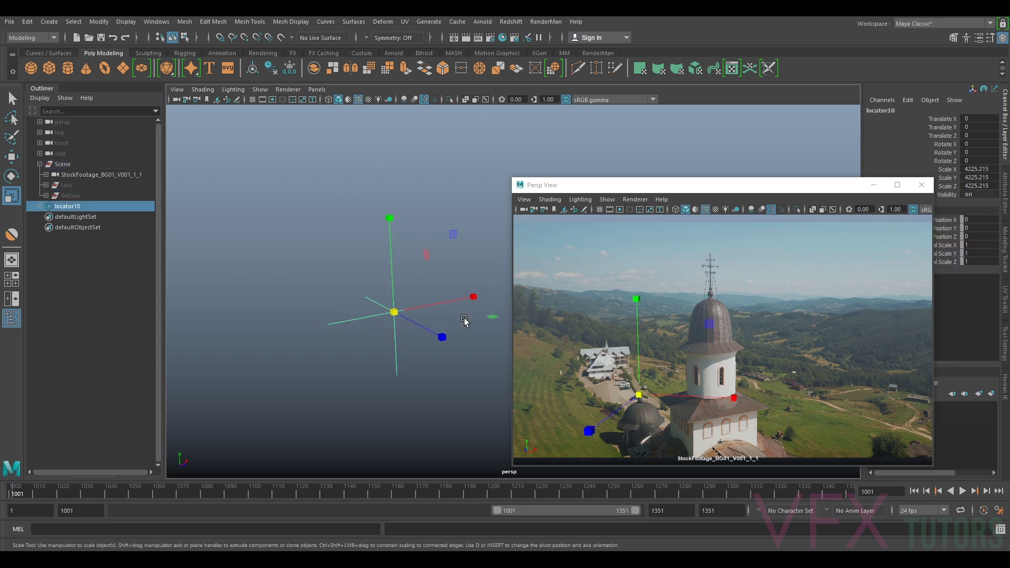
{"action": "left_click", "coordinate": [607, 199]}
{"action": "left_click", "coordinate": [667, 393]}
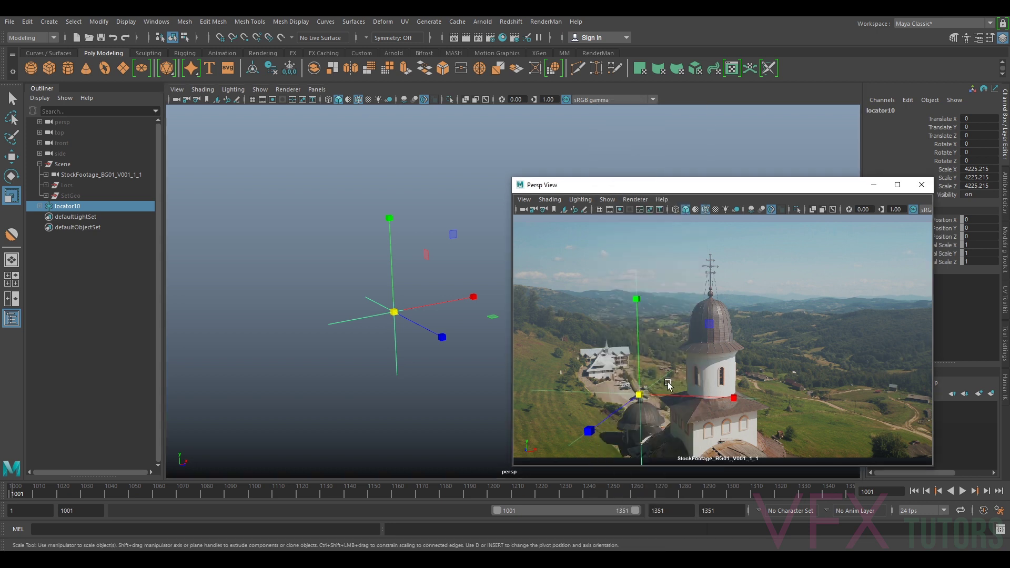
{"action": "left_click_drag", "start_coordinate": [640, 394], "coordinate": [673, 386]}
{"action": "left_click_drag", "start_coordinate": [465, 341], "coordinate": [396, 310], "text": "alt"}
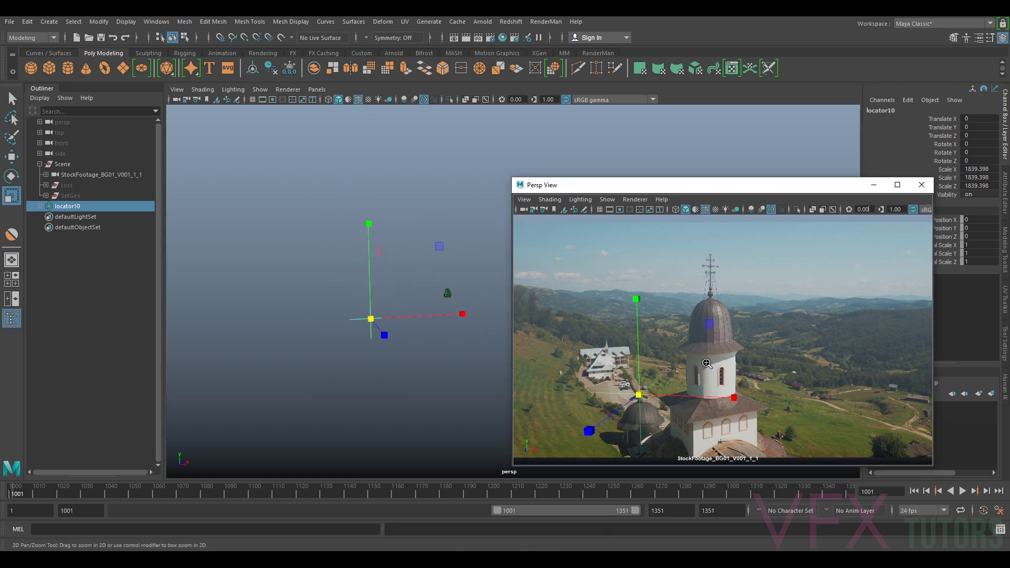
Step: Enlarge the floating camera window and frame the tower's lower roof in it with 2D pan/zoom at frame 1001
{"action": "key", "text": "backslash"}
{"action": "right_click_drag", "start_coordinate": [717, 371], "coordinate": [947, 420]}
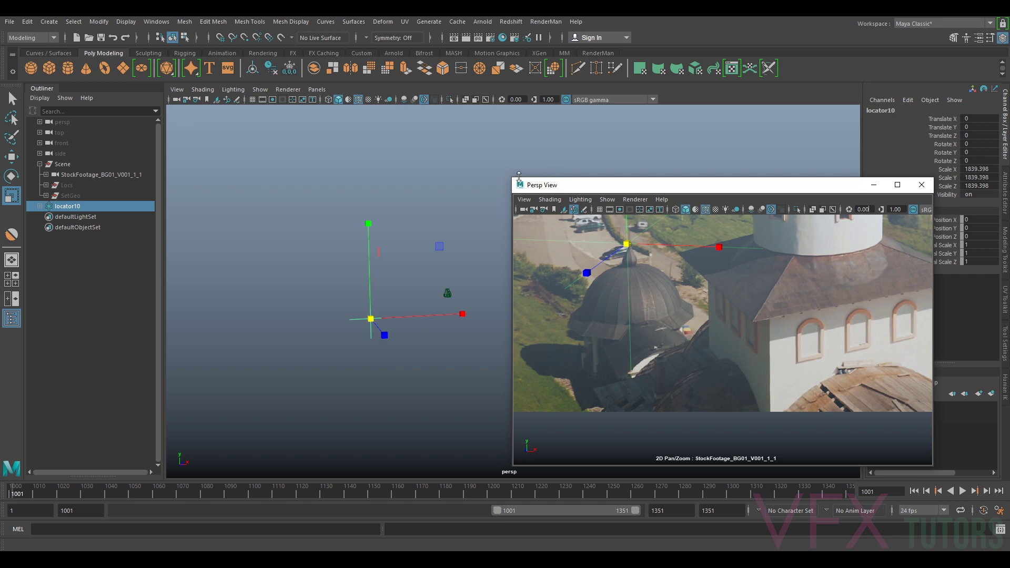
{"action": "left_click_drag", "start_coordinate": [519, 176], "coordinate": [464, 147]}
{"action": "left_click", "coordinate": [702, 253]}
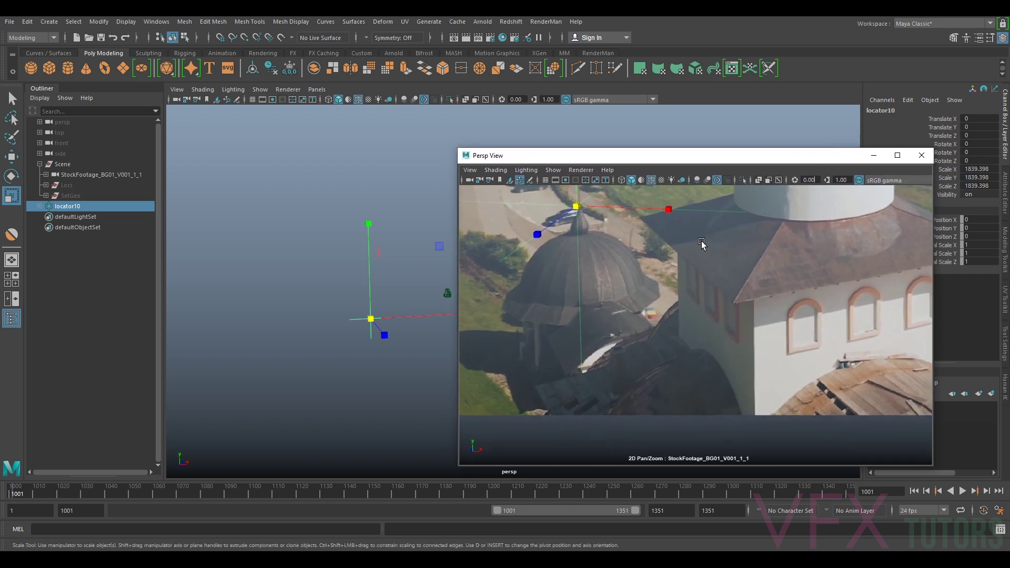
{"action": "left_click_drag", "start_coordinate": [702, 253], "coordinate": [643, 315]}
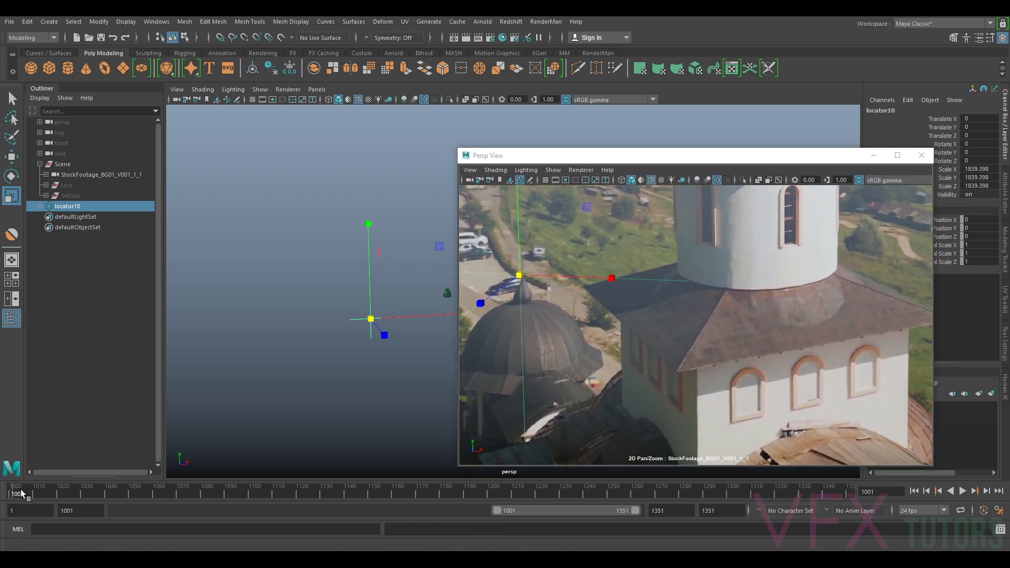
{"action": "mouse_move", "coordinate": [26, 493]}
{"action": "left_mouse_down"}
{"action": "mouse_move", "coordinate": [95, 494]}
{"action": "mouse_move", "coordinate": [11, 495]}
{"action": "left_mouse_up"}
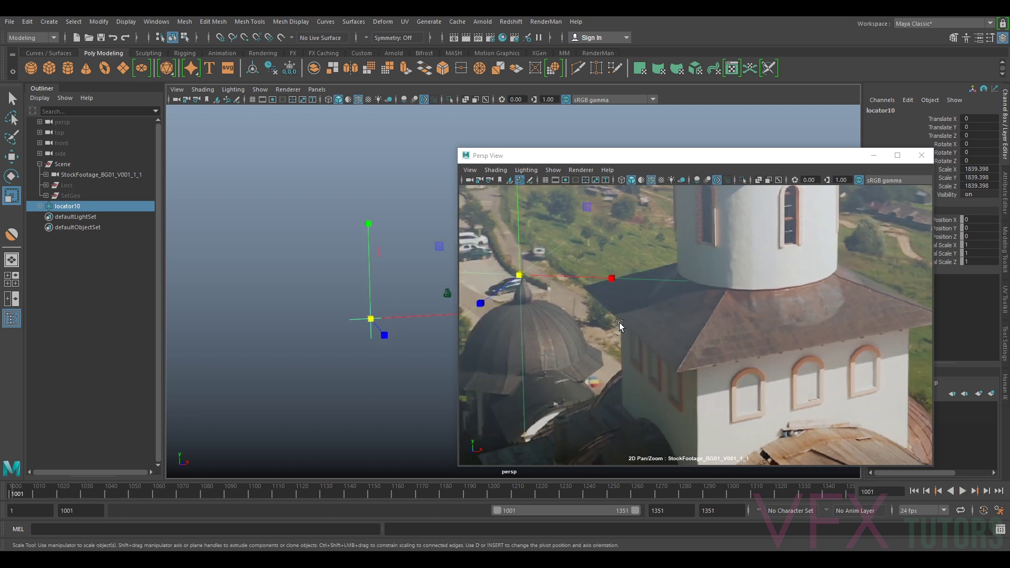
Step: Move the locator onto the near corner of the tower's lower roof, at about X 1668, Y -1024, Z -102
{"action": "key", "text": "w"}
{"action": "left_click_drag", "start_coordinate": [515, 268], "coordinate": [674, 361]}
{"action": "right_click_drag", "start_coordinate": [685, 352], "coordinate": [694, 352]}
{"action": "scroll", "coordinate": [695, 353], "scroll_direction": "up", "scroll_amount": 3}
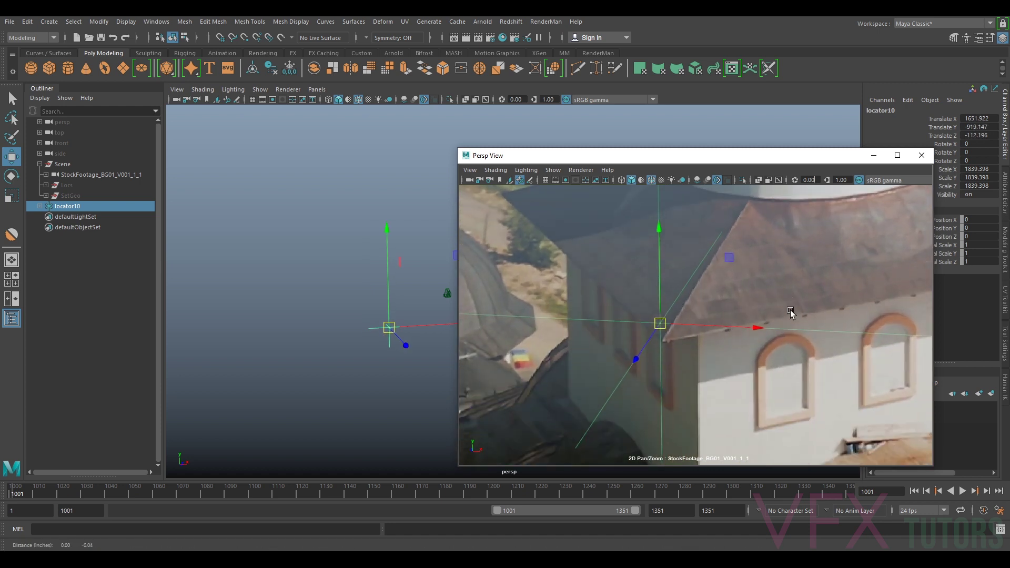
{"action": "scroll", "coordinate": [709, 314], "scroll_direction": "up", "scroll_amount": 2}
{"action": "left_click_drag", "start_coordinate": [633, 300], "coordinate": [638, 332]}
{"action": "scroll", "coordinate": [643, 329], "scroll_direction": "down", "scroll_amount": 5}
{"action": "middle_click_drag", "start_coordinate": [712, 268], "coordinate": [710, 311], "text": "alt"}
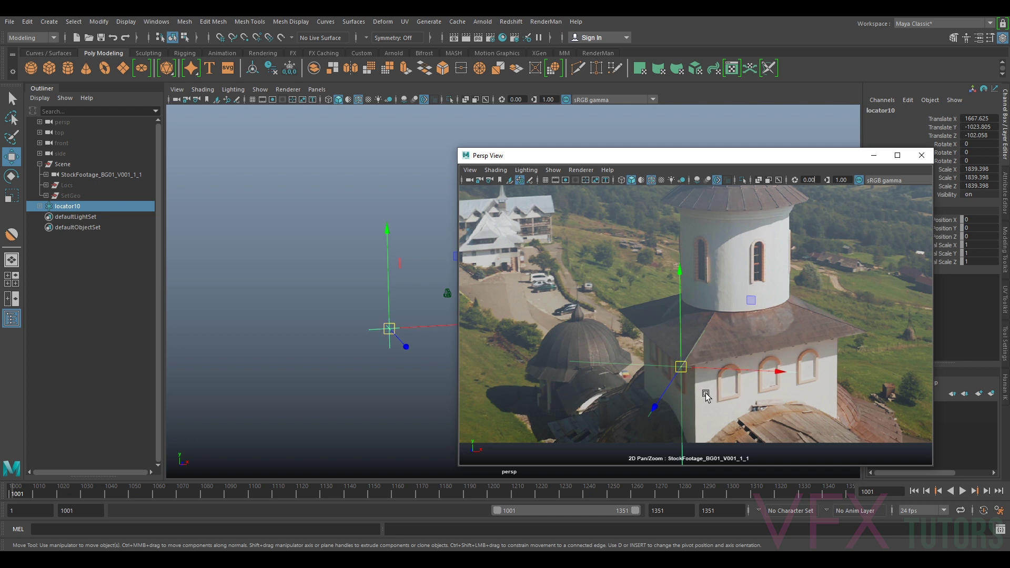
Step: Snap the locator's pivot point to the shot camera in the persp viewport, leaving pivot editing off
{"action": "left_click_drag", "start_coordinate": [411, 337], "coordinate": [413, 362], "text": "alt"}
{"action": "middle_click_drag", "start_coordinate": [413, 362], "coordinate": [376, 352], "text": "alt"}
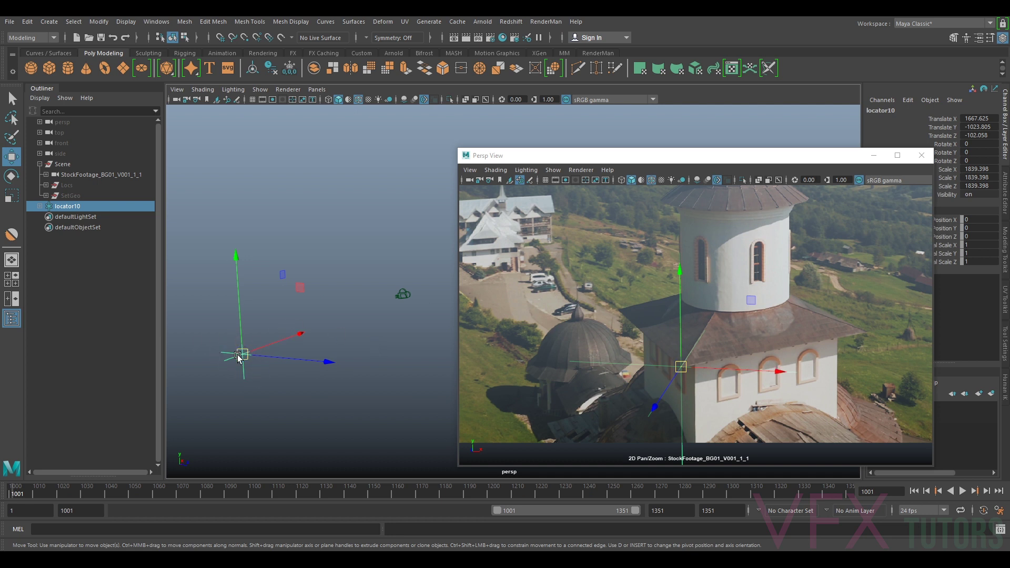
{"action": "key", "text": "d"}
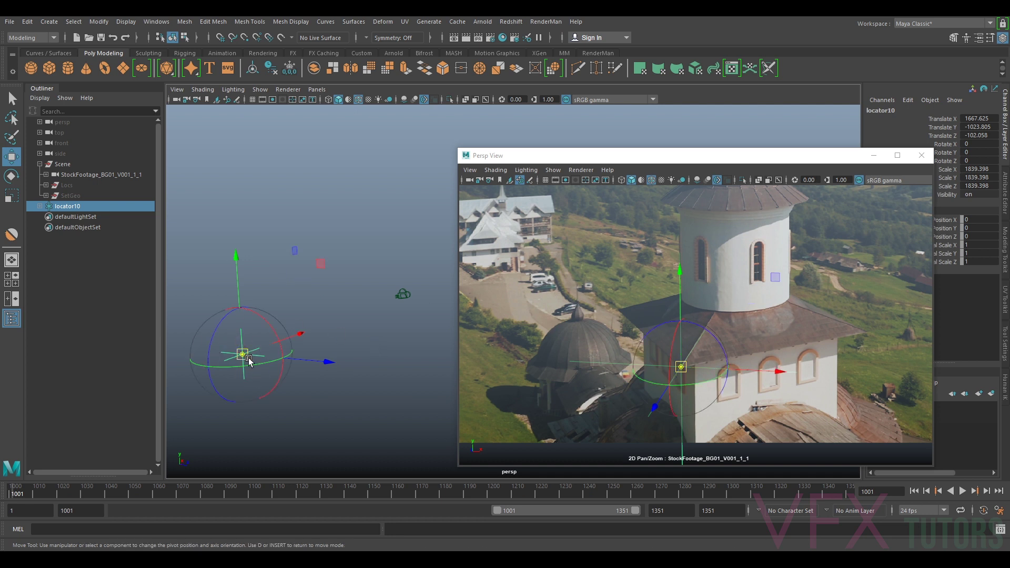
{"action": "key", "text": "v"}
{"action": "left_click_drag", "start_coordinate": [243, 354], "coordinate": [354, 314]}
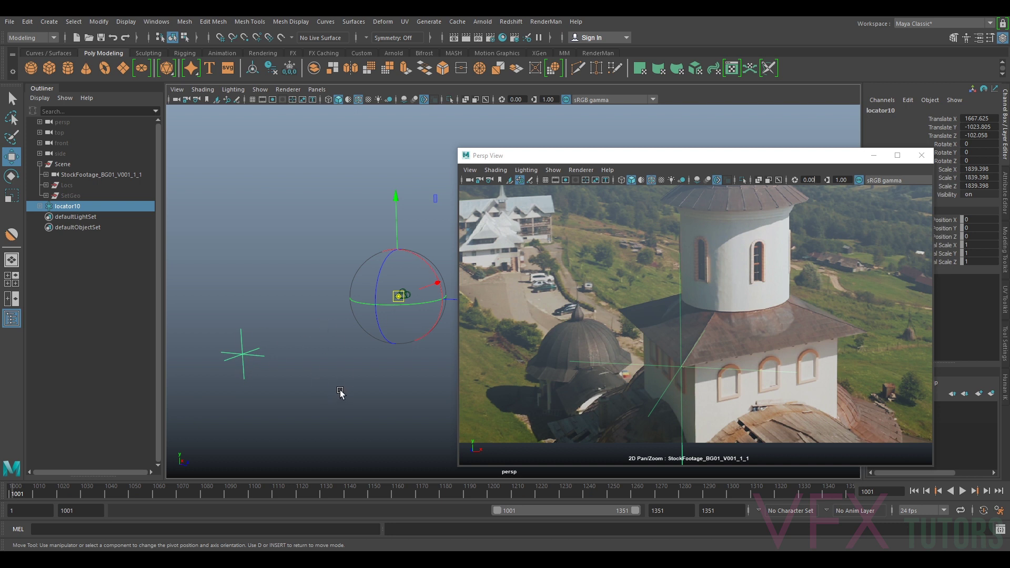
{"action": "key", "text": "d"}
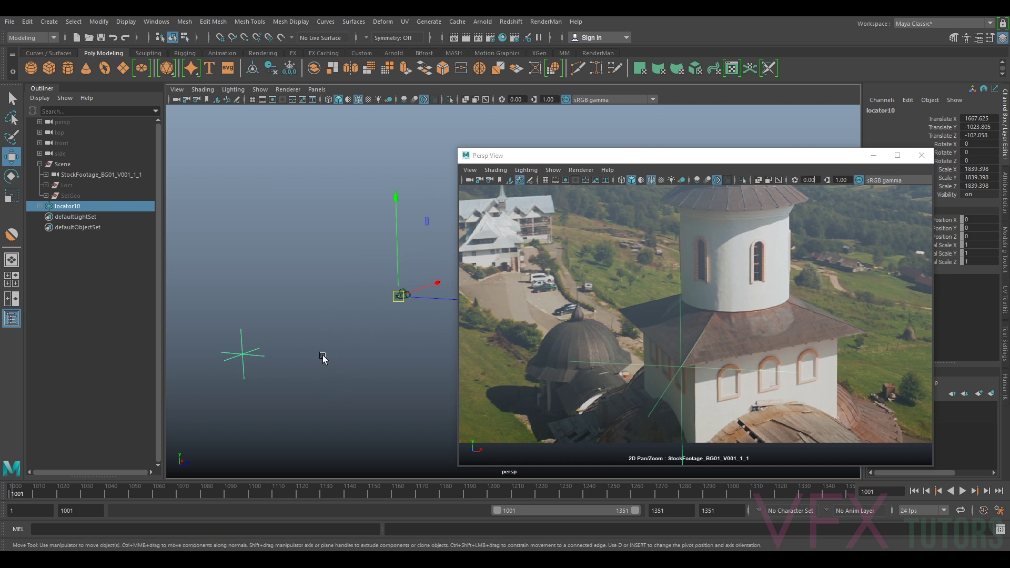
{"action": "middle_click", "coordinate": [765, 282]}
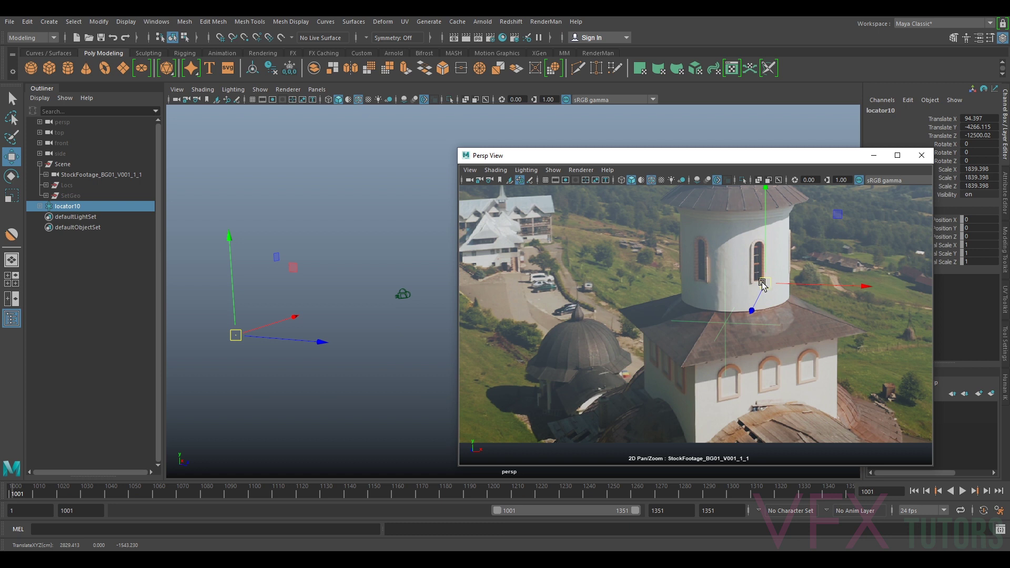
{"action": "key", "text": "alt+v"}
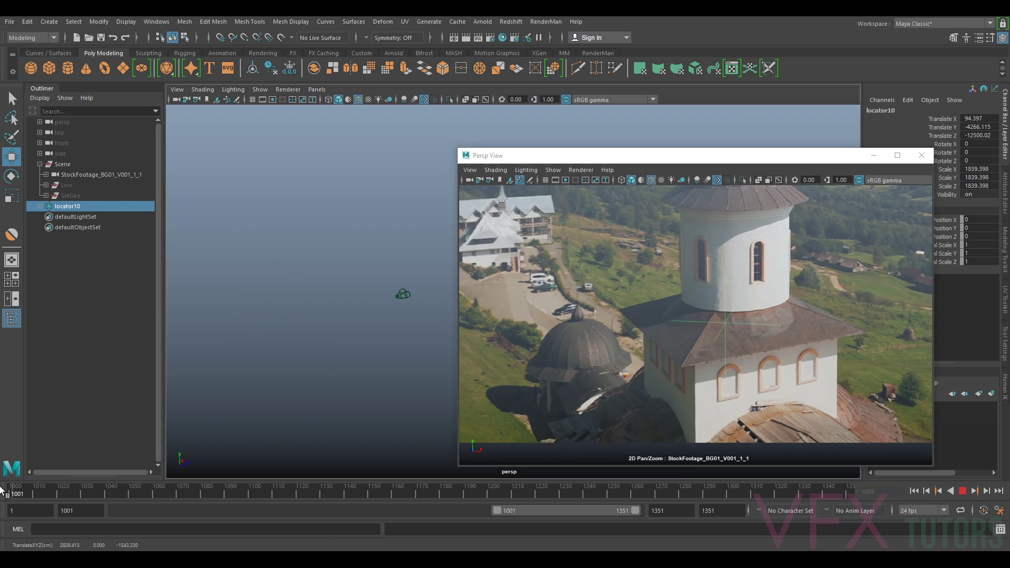
{"action": "key", "text": "Escape"}
{"action": "key", "text": "ctrl+z"}
{"action": "left_click", "coordinate": [382, 349]}
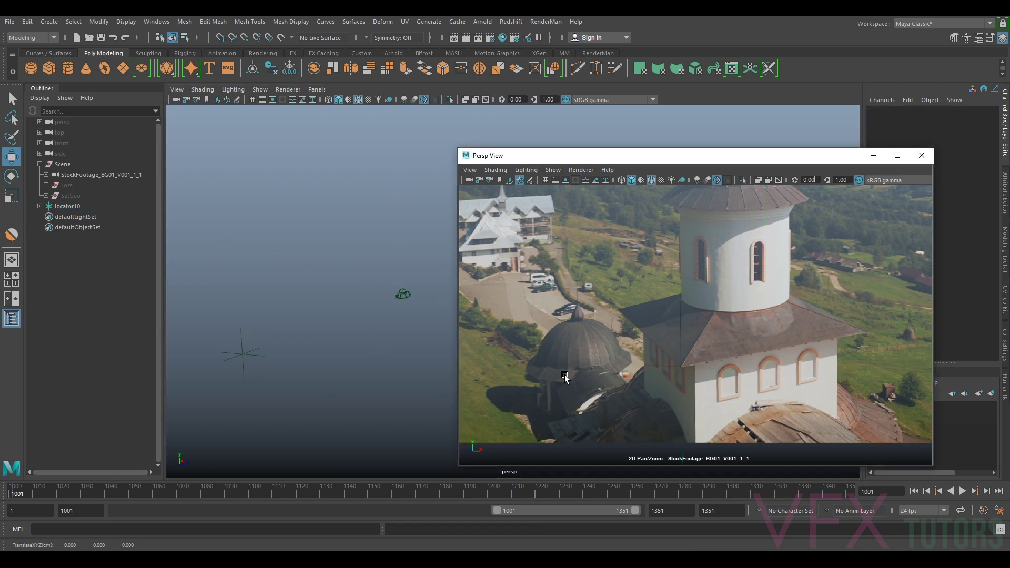
{"action": "left_click_drag", "start_coordinate": [34, 491], "coordinate": [0, 489]}
{"action": "left_click", "coordinate": [654, 402]}
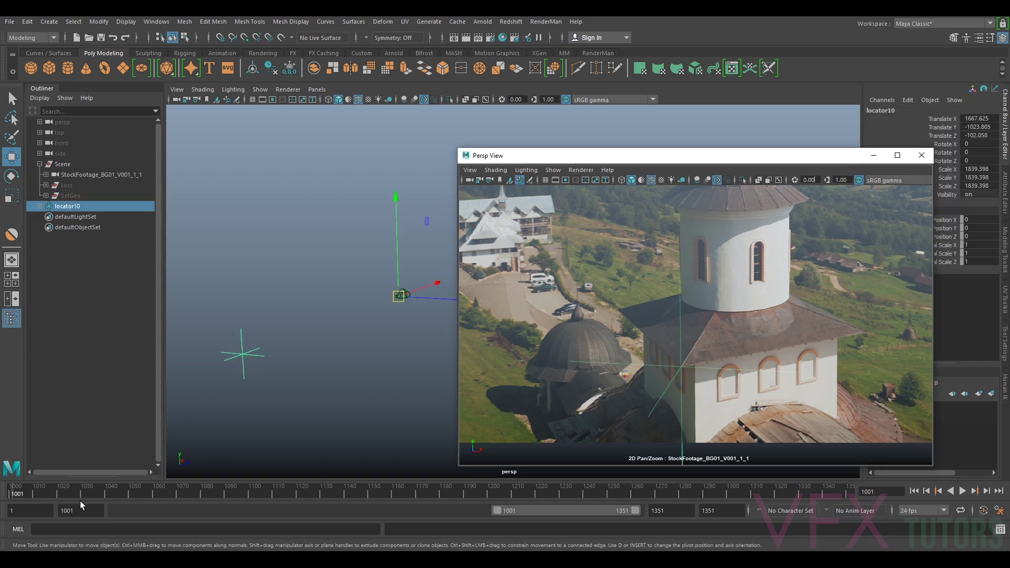
Step: Scrub the timeline to check how well the locator sticks to the roof corner, and return to frame 1001
{"action": "left_click", "coordinate": [32, 491]}
{"action": "key", "text": "alt+v"}
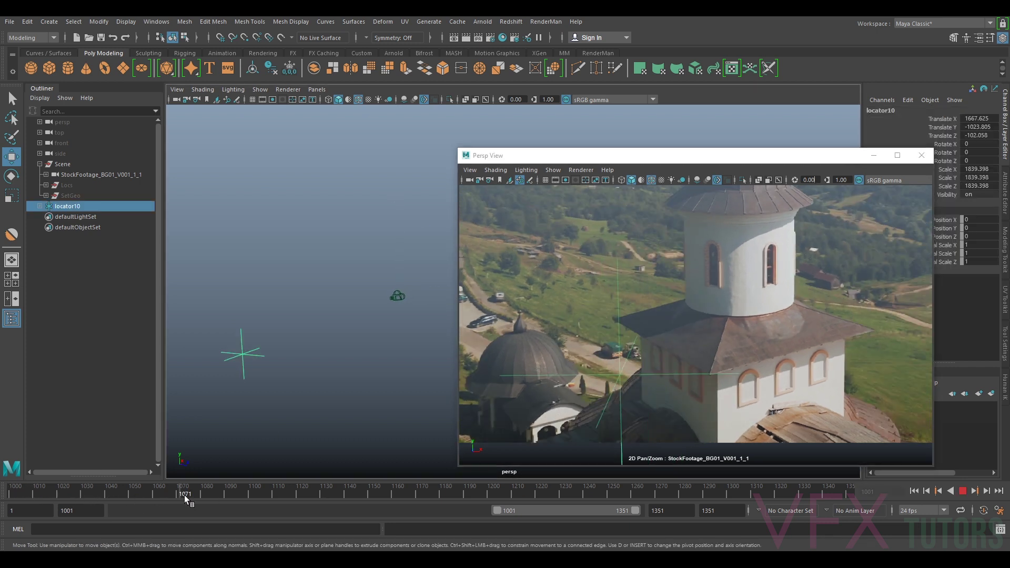
{"action": "left_click_drag", "start_coordinate": [21, 494], "coordinate": [10, 547]}
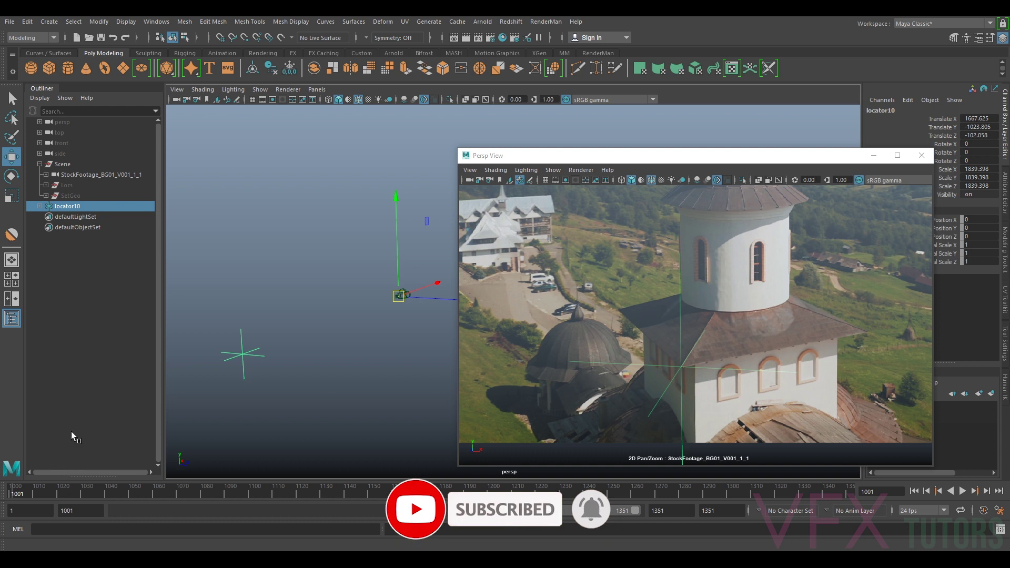
Step: At frame 1130, scale the locator uniformly from its camera pivot to about 678 to line it up with the near roof corner
{"action": "key", "text": "r"}
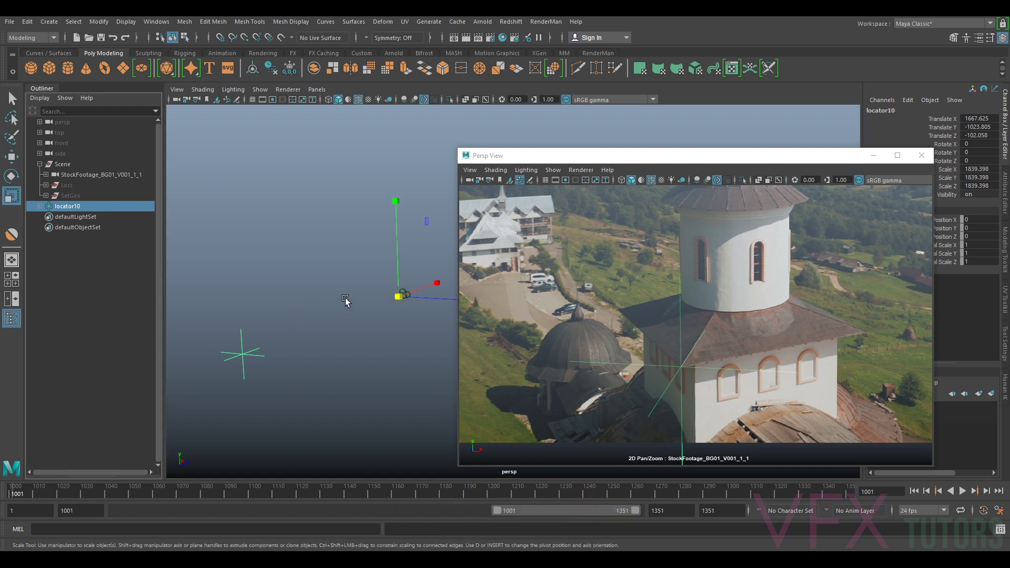
{"action": "key", "text": "alt+v"}
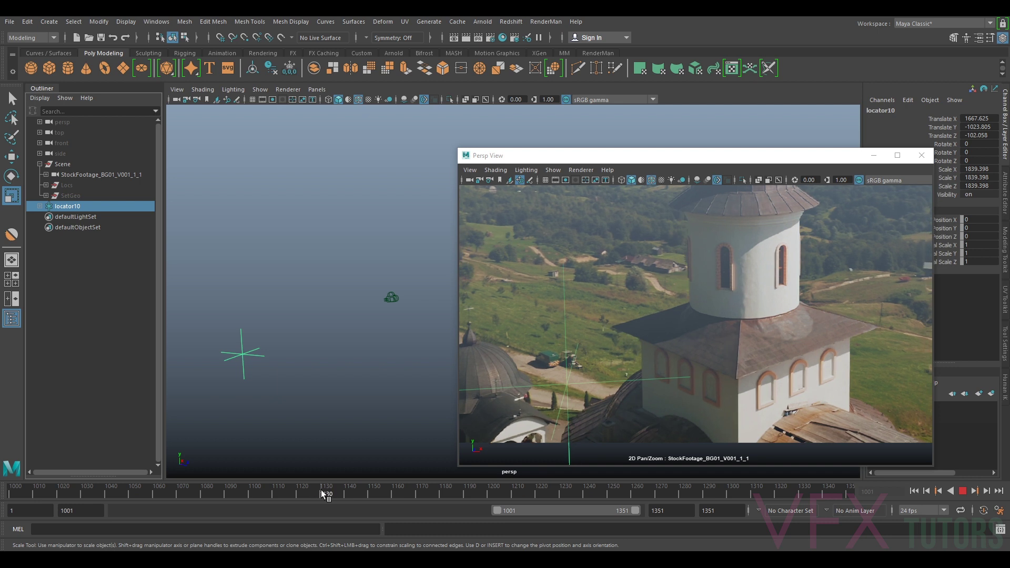
{"action": "left_click", "coordinate": [320, 492]}
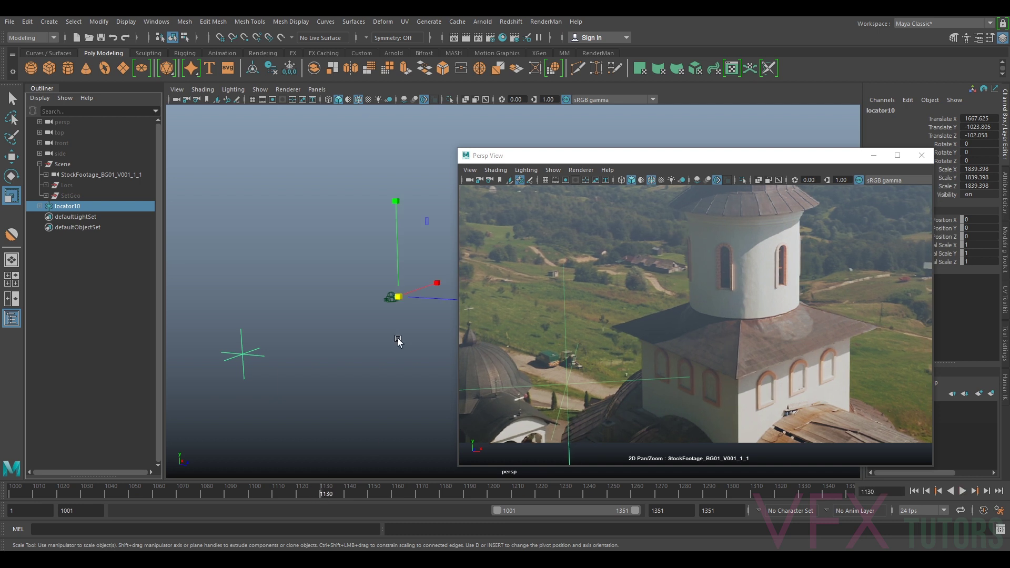
{"action": "left_click_drag", "start_coordinate": [397, 301], "coordinate": [259, 368]}
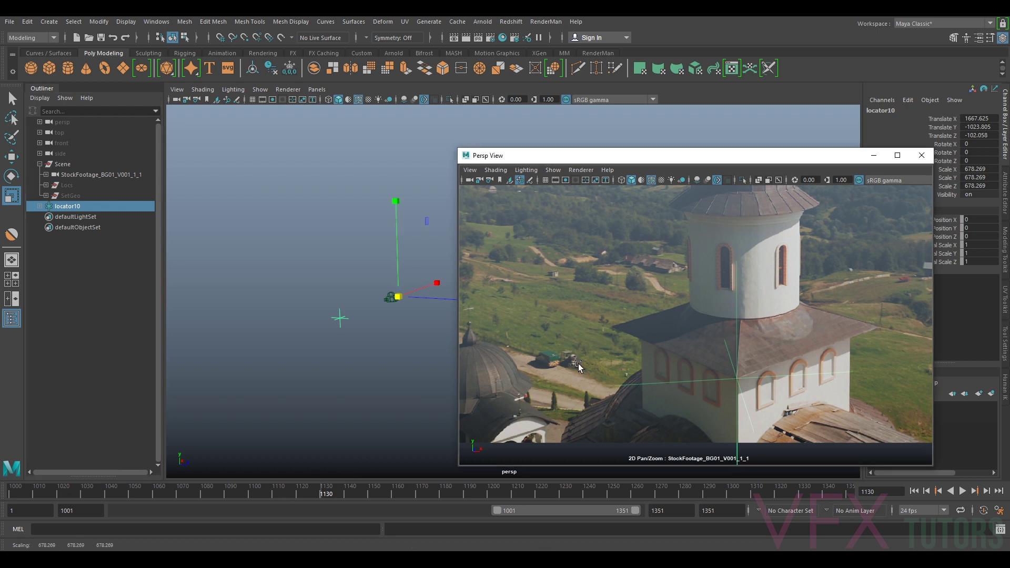
Step: At frame 1351, fine-tune the locator's uniform scale to about 680 so it matches the roof corner
{"action": "mouse_move", "coordinate": [314, 495]}
{"action": "left_mouse_down"}
{"action": "mouse_move", "coordinate": [121, 475]}
{"action": "mouse_move", "coordinate": [1, 476]}
{"action": "mouse_move", "coordinate": [319, 491]}
{"action": "mouse_move", "coordinate": [943, 481]}
{"action": "left_mouse_up"}
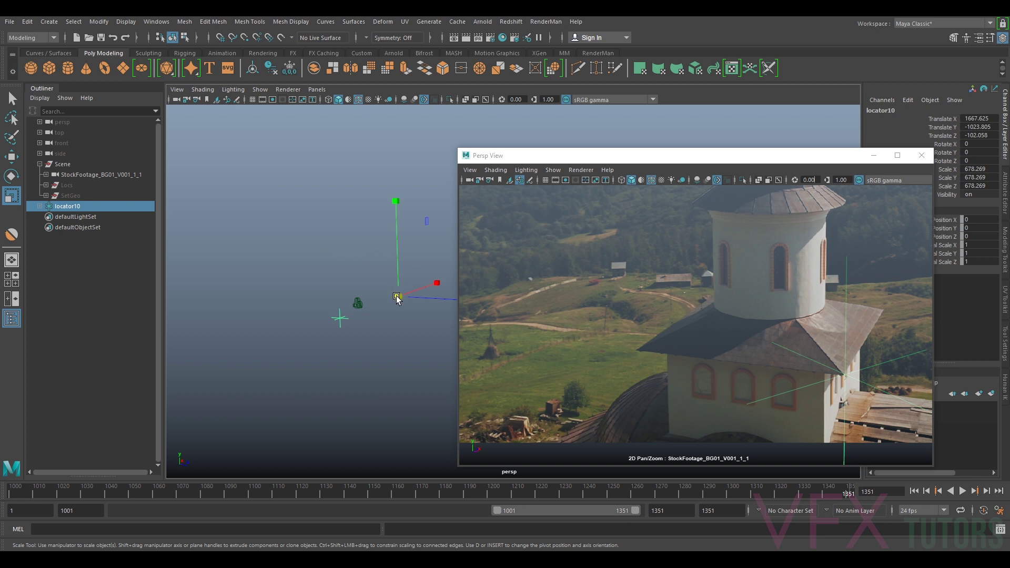
{"action": "left_click_drag", "start_coordinate": [397, 296], "coordinate": [397, 299]}
{"action": "scroll", "coordinate": [396, 298], "scroll_direction": "up", "scroll_amount": 5}
{"action": "middle_click_drag", "start_coordinate": [263, 308], "coordinate": [423, 296], "text": "alt"}
{"action": "left_click_drag", "start_coordinate": [377, 293], "coordinate": [368, 293]}
Step: Restore the full camera view and scrub back to frame 1001, checking the locator against the roof corner
{"action": "left_click_drag", "start_coordinate": [849, 493], "coordinate": [737, 493]}
{"action": "key", "text": "backslash"}
{"action": "left_click_drag", "start_coordinate": [830, 489], "coordinate": [18, 489]}
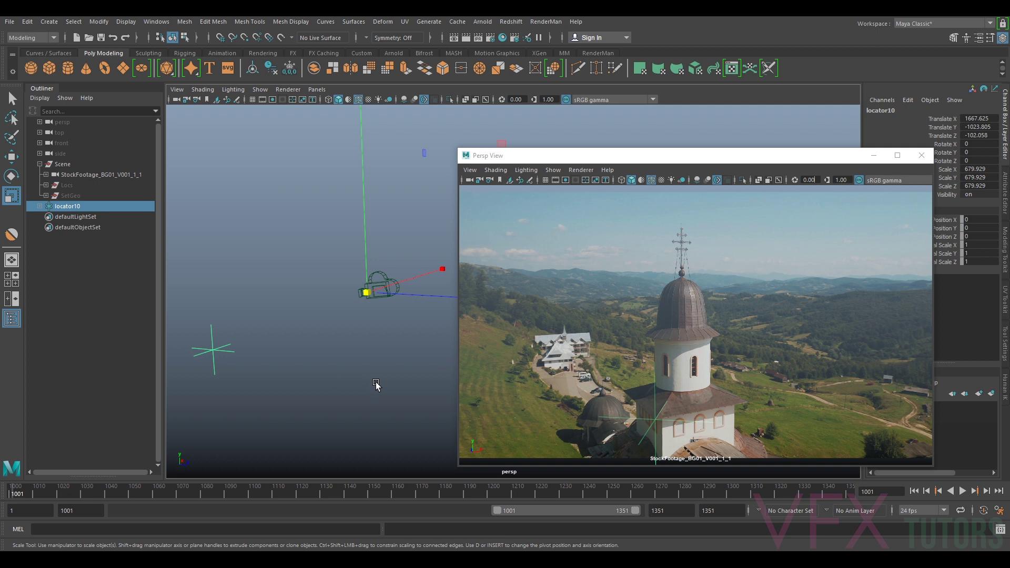
Step: Create a second locator and scale it uniformly to about 1034
{"action": "left_click", "coordinate": [430, 409]}
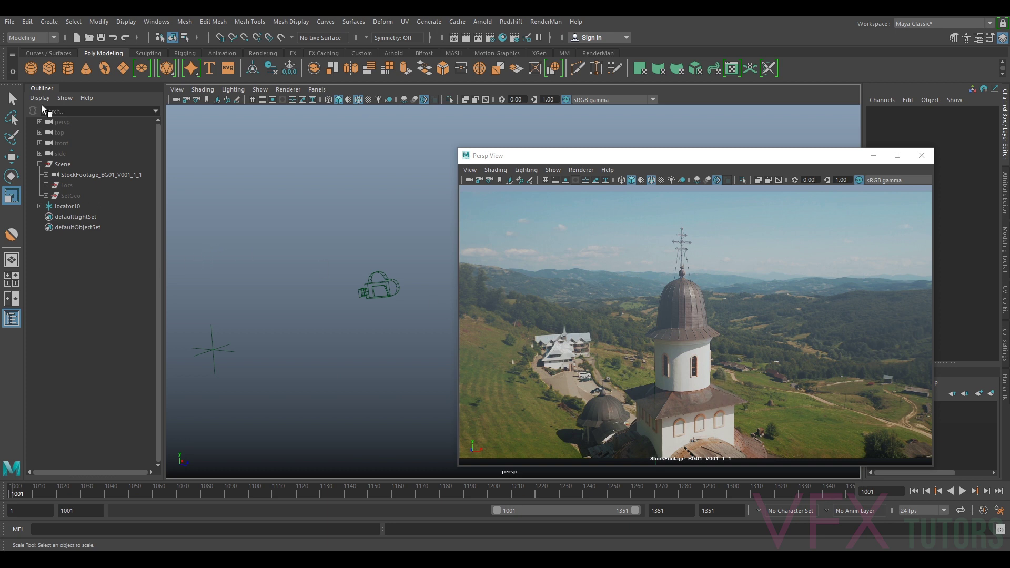
{"action": "left_click", "coordinate": [42, 24]}
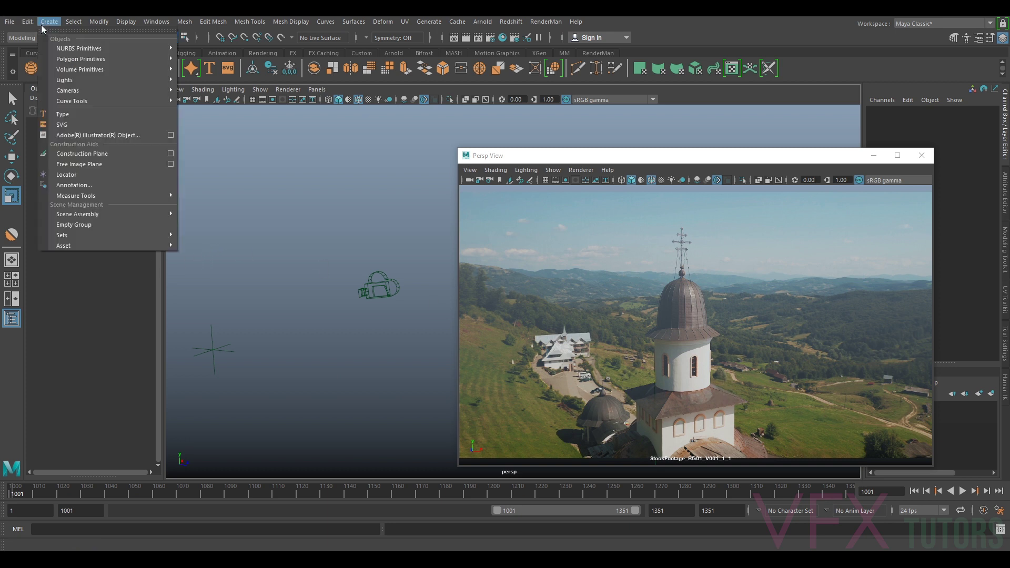
{"action": "left_click", "coordinate": [90, 175]}
{"action": "key", "text": "w"}
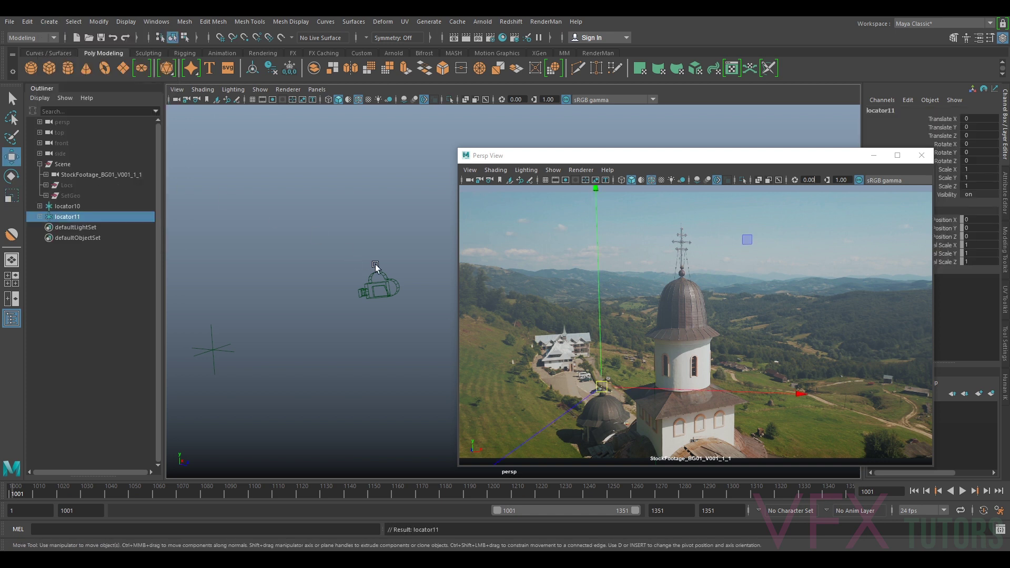
{"action": "key", "text": "r"}
{"action": "left_click_drag", "start_coordinate": [601, 388], "coordinate": [652, 375]}
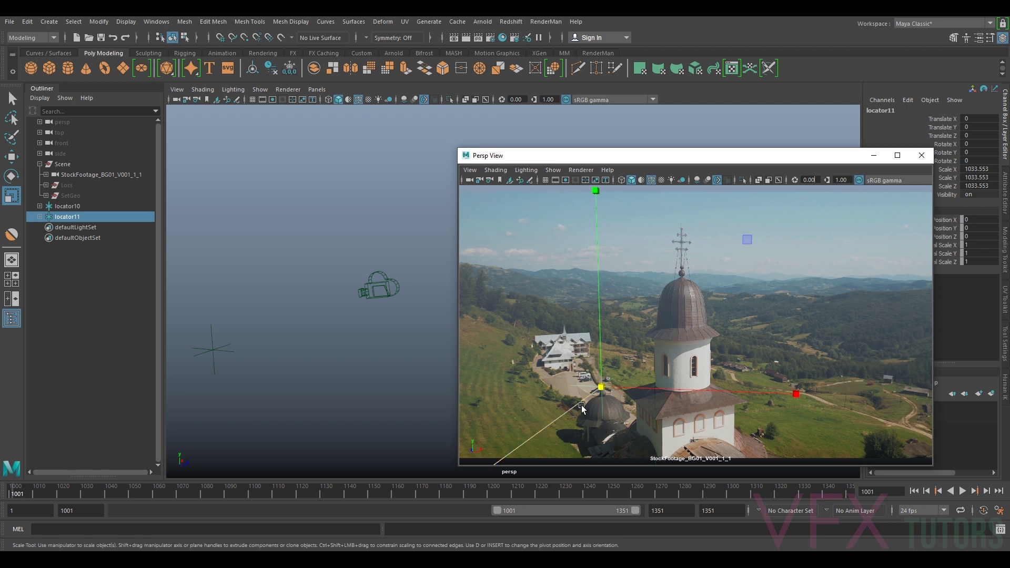
Step: Move the second locator onto the lower roof's right corner in the camera view, at about X 4570, Y -483, Z -551
{"action": "key", "text": "w"}
{"action": "left_click_drag", "start_coordinate": [605, 385], "coordinate": [751, 403]}
{"action": "key", "text": "backslash"}
{"action": "scroll", "coordinate": [839, 389], "scroll_direction": "up", "scroll_amount": 5}
{"action": "middle_click_drag", "start_coordinate": [839, 390], "coordinate": [648, 374]}
{"action": "right_click_drag", "start_coordinate": [776, 321], "coordinate": [853, 342]}
{"action": "middle_click_drag", "start_coordinate": [852, 342], "coordinate": [799, 345]}
{"action": "left_click_drag", "start_coordinate": [775, 342], "coordinate": [791, 342]}
{"action": "key", "text": "backslash"}
{"action": "right_click_drag", "start_coordinate": [790, 331], "coordinate": [598, 280]}
{"action": "scroll", "coordinate": [598, 280], "scroll_direction": "down", "scroll_amount": 2}
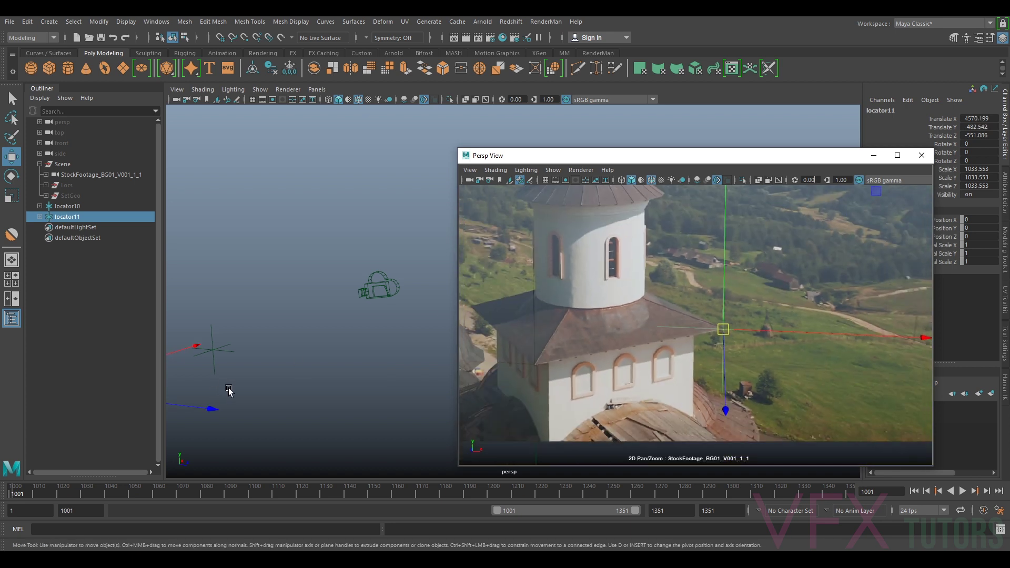
Step: Snap the second locator's pivot point to the shot camera in the persp viewport
{"action": "scroll", "coordinate": [315, 374], "scroll_direction": "down", "scroll_amount": 3}
{"action": "mouse_move", "coordinate": [314, 378]}
{"action": "left_mouse_down", "text": "alt"}
{"action": "mouse_move", "coordinate": [323, 394]}
{"action": "mouse_move", "coordinate": [327, 381]}
{"action": "left_mouse_up", "text": "alt"}
{"action": "middle_click_drag", "start_coordinate": [327, 381], "coordinate": [311, 377], "text": "alt"}
{"action": "key", "text": "d"}
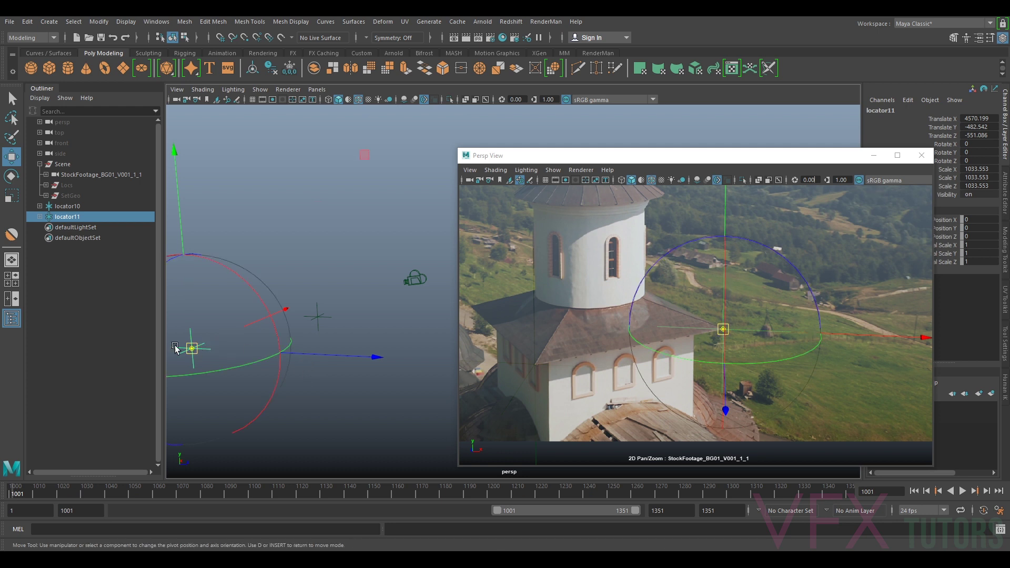
{"action": "key", "text": "v"}
{"action": "left_click_drag", "start_coordinate": [196, 350], "coordinate": [411, 289]}
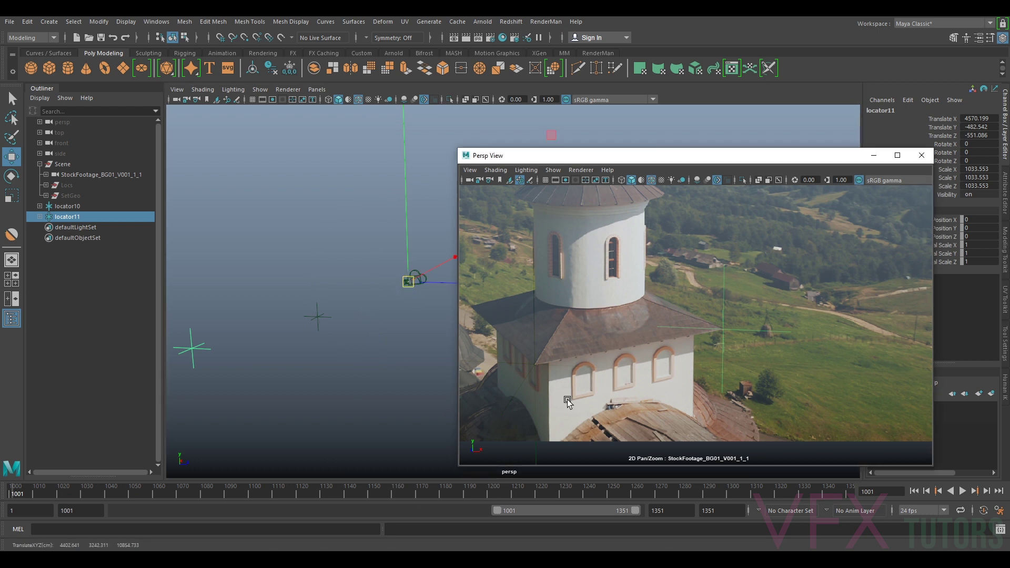
Step: At frame 1130, scale the second locator uniformly to about 438 to match its roof corner, and check it at frame 1351
{"action": "mouse_move", "coordinate": [20, 489]}
{"action": "left_mouse_down"}
{"action": "mouse_move", "coordinate": [65, 500]}
{"action": "mouse_move", "coordinate": [322, 496]}
{"action": "left_mouse_up"}
{"action": "key", "text": "r"}
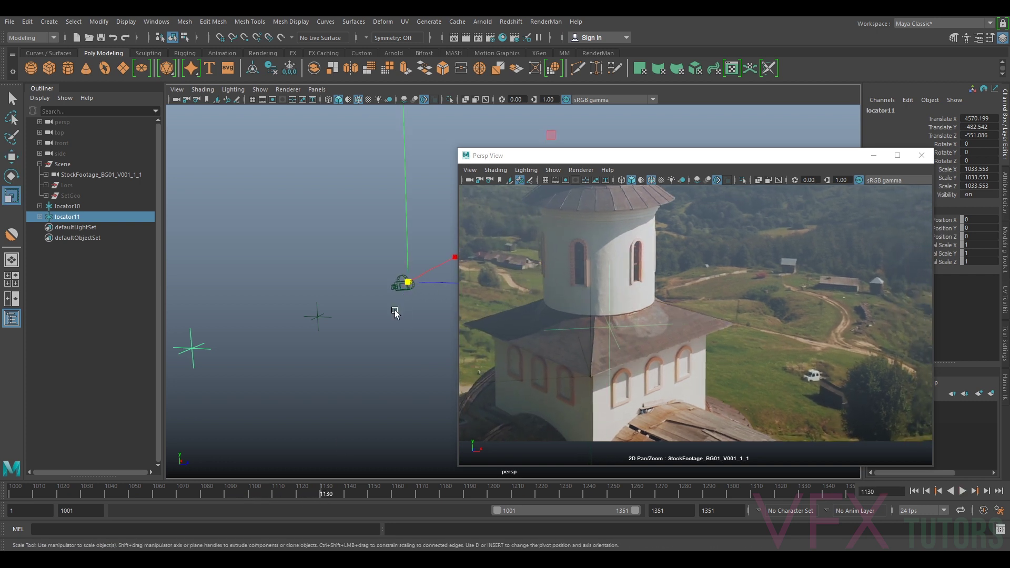
{"action": "left_click_drag", "start_coordinate": [408, 279], "coordinate": [241, 322]}
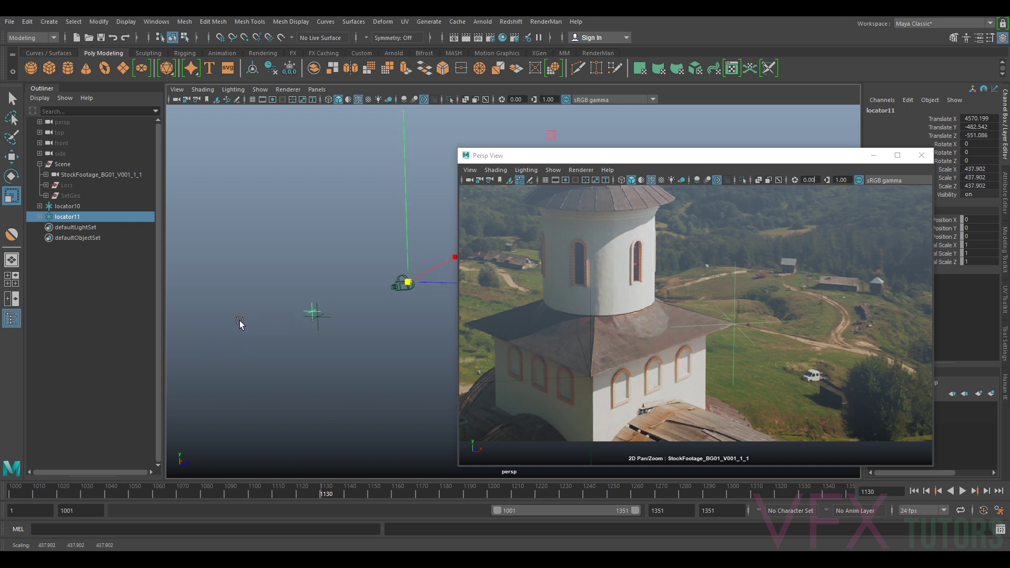
{"action": "left_click_drag", "start_coordinate": [312, 495], "coordinate": [879, 489]}
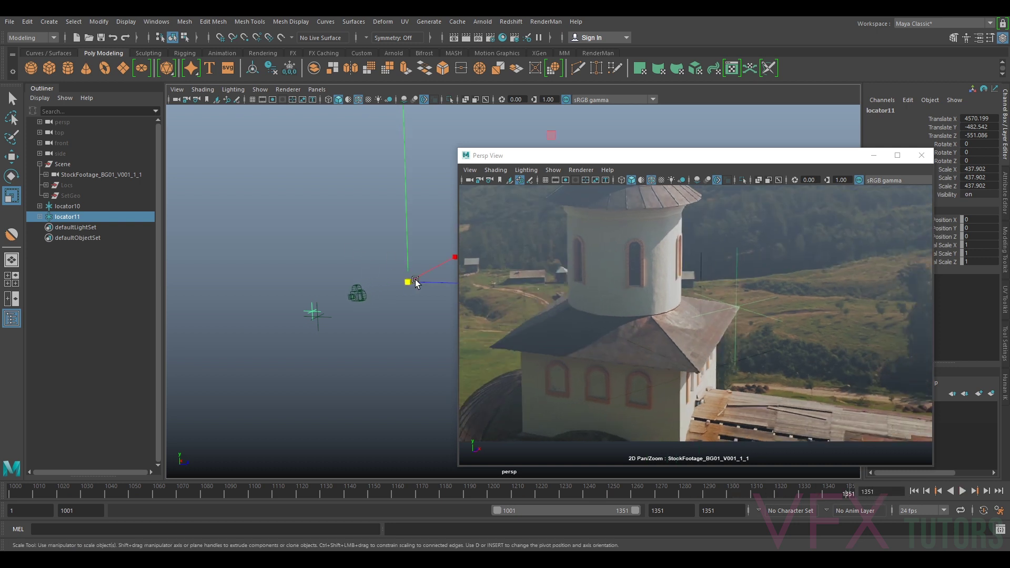
Step: Refine the second locator's uniform scale to about 434 and play back the shot to check it against its roof corner
{"action": "left_click", "coordinate": [409, 282]}
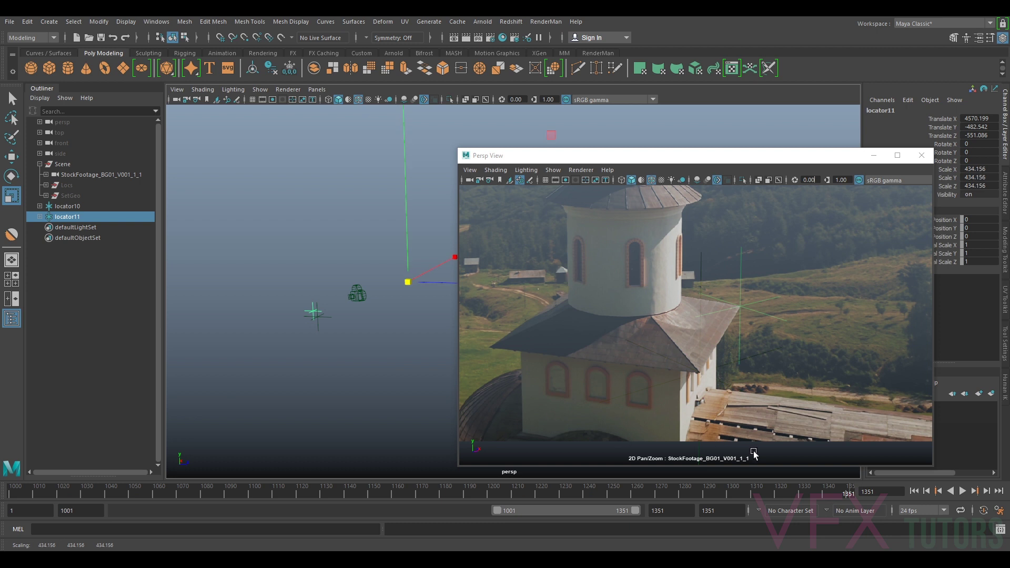
{"action": "left_click_drag", "start_coordinate": [833, 491], "coordinate": [819, 491]}
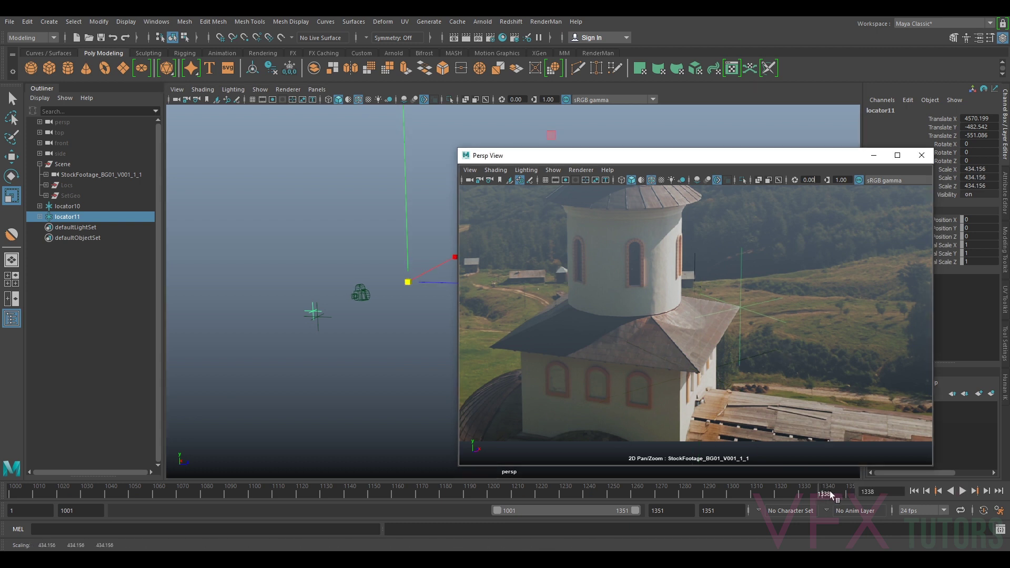
{"action": "key", "text": "alt+v"}
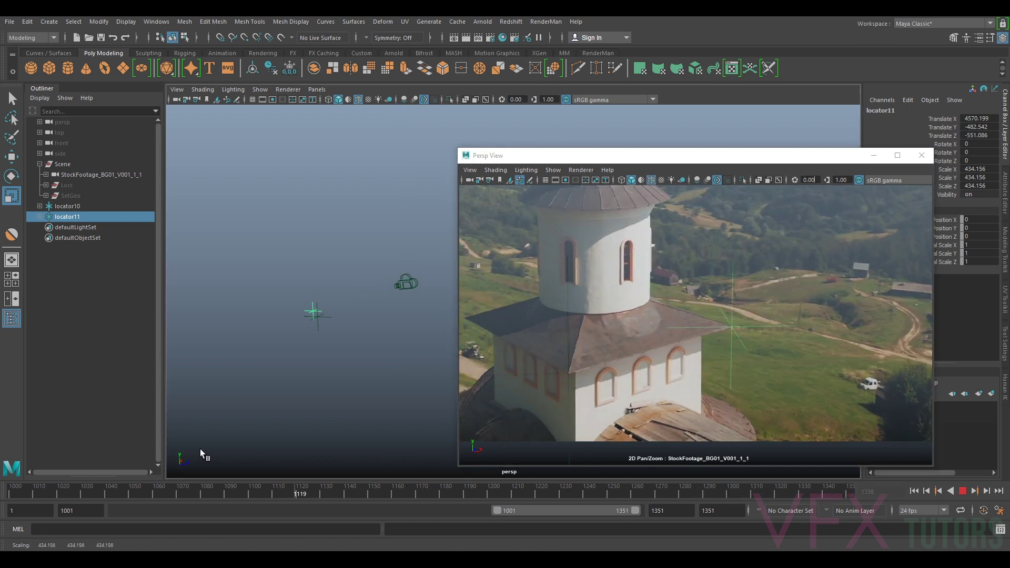
{"action": "key", "text": "alt+v"}
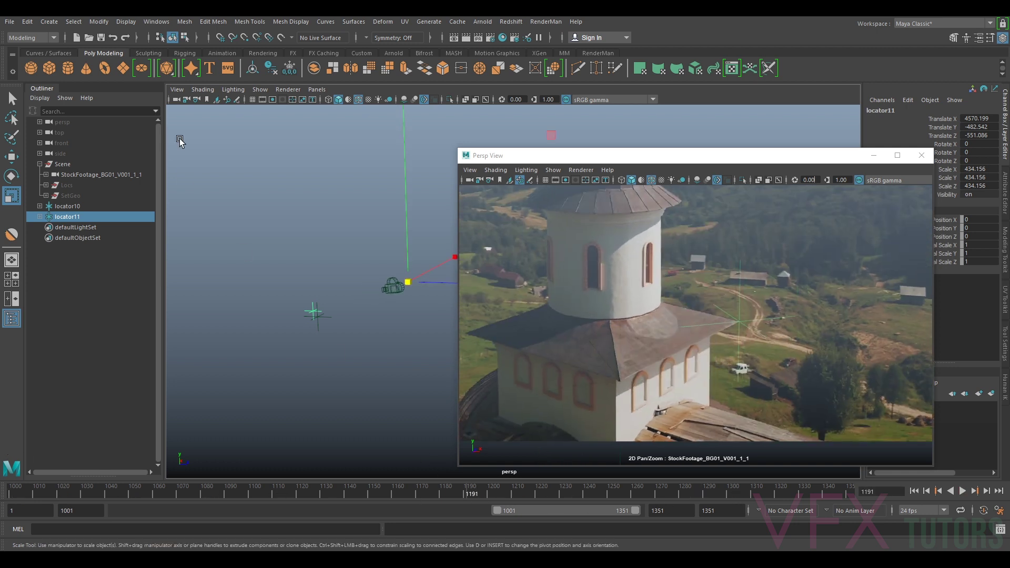
Step: Select both locators and play back the shot to check how they track their lower-roof corners
{"action": "left_click_drag", "start_coordinate": [310, 327], "coordinate": [319, 336]}
{"action": "left_click_drag", "start_coordinate": [480, 488], "coordinate": [429, 488]}
{"action": "key", "text": "alt+v"}
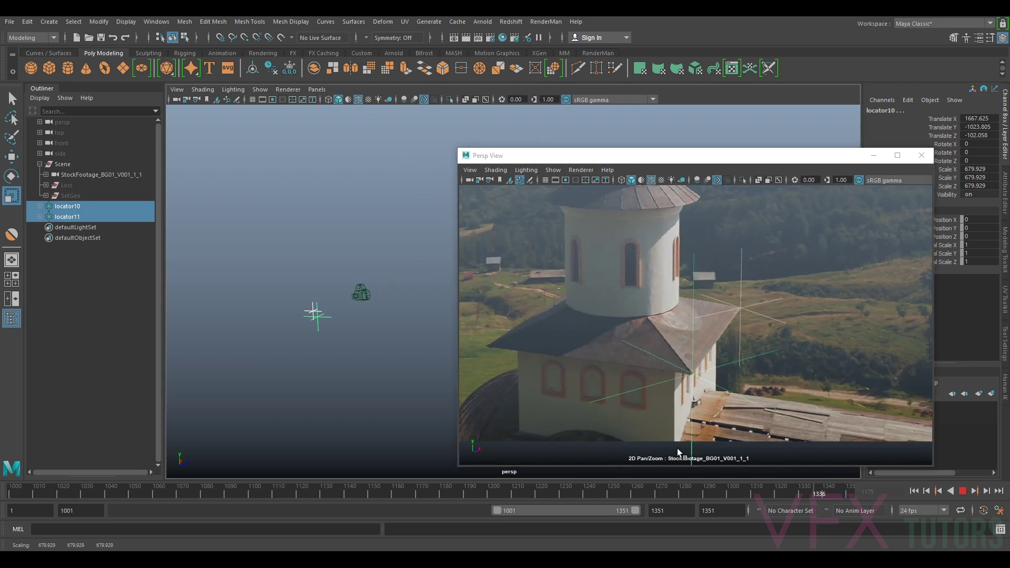
{"action": "left_click", "coordinate": [35, 492]}
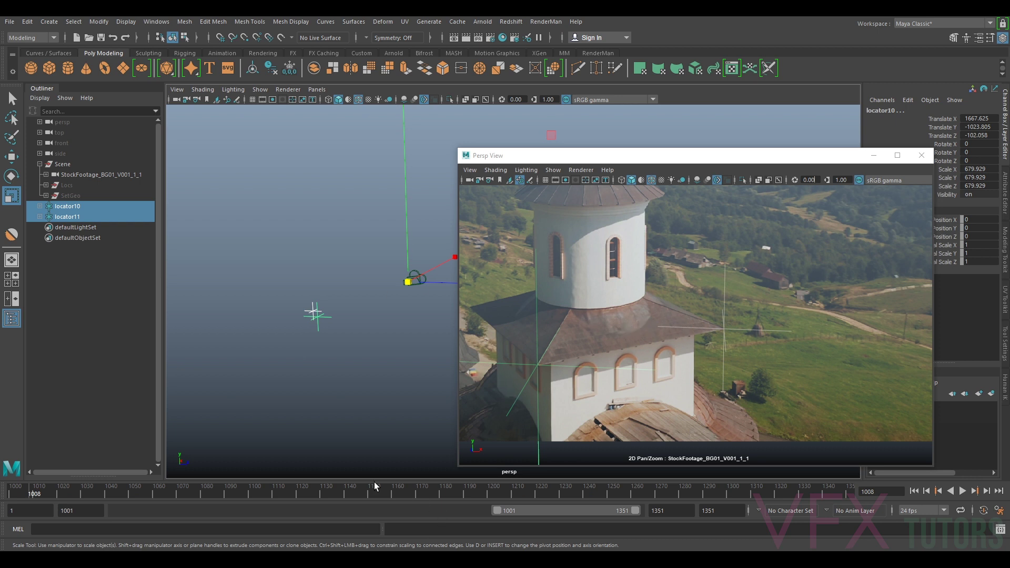
{"action": "left_click_drag", "start_coordinate": [374, 483], "coordinate": [111, 492]}
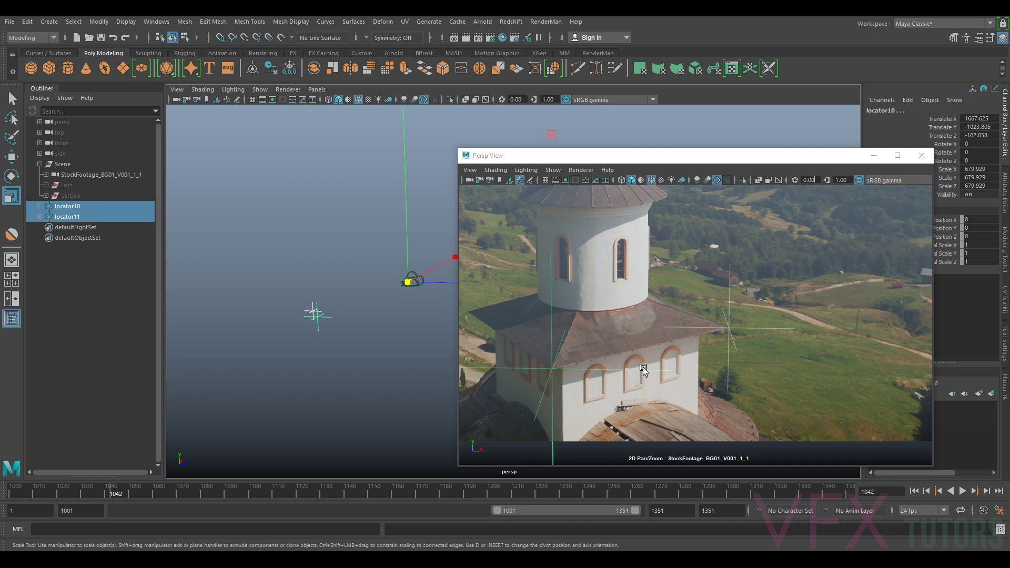
Step: At frame 1001, create a third locator and scale it uniformly to about 674
{"action": "right_click_drag", "start_coordinate": [795, 342], "coordinate": [645, 329]}
{"action": "middle_click_drag", "start_coordinate": [645, 330], "coordinate": [745, 353]}
{"action": "left_click_drag", "start_coordinate": [120, 492], "coordinate": [2, 515]}
{"action": "left_click", "coordinate": [235, 227]}
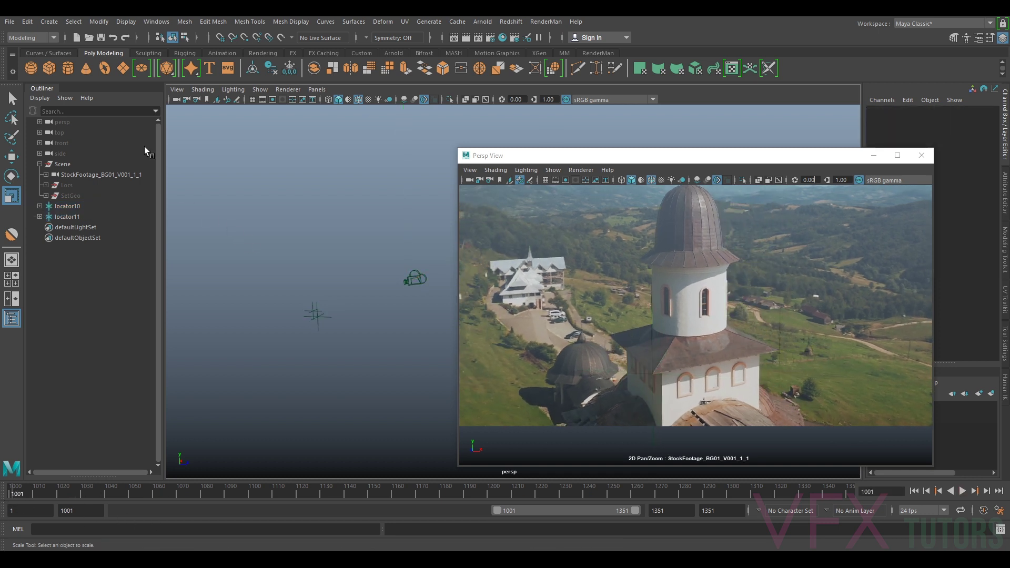
{"action": "left_click", "coordinate": [57, 21]}
{"action": "left_click", "coordinate": [72, 175]}
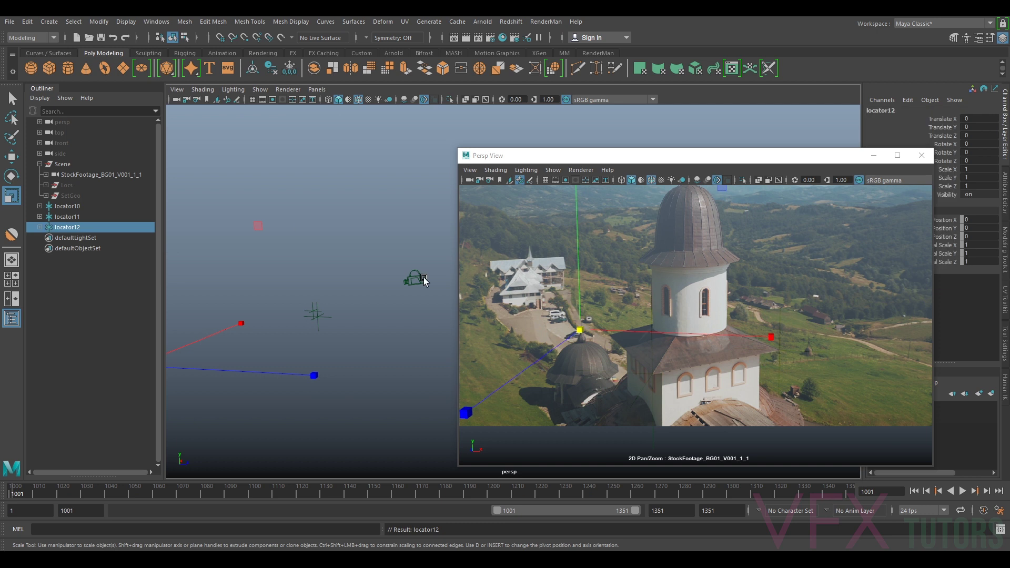
{"action": "key", "text": "w"}
{"action": "key", "text": "r"}
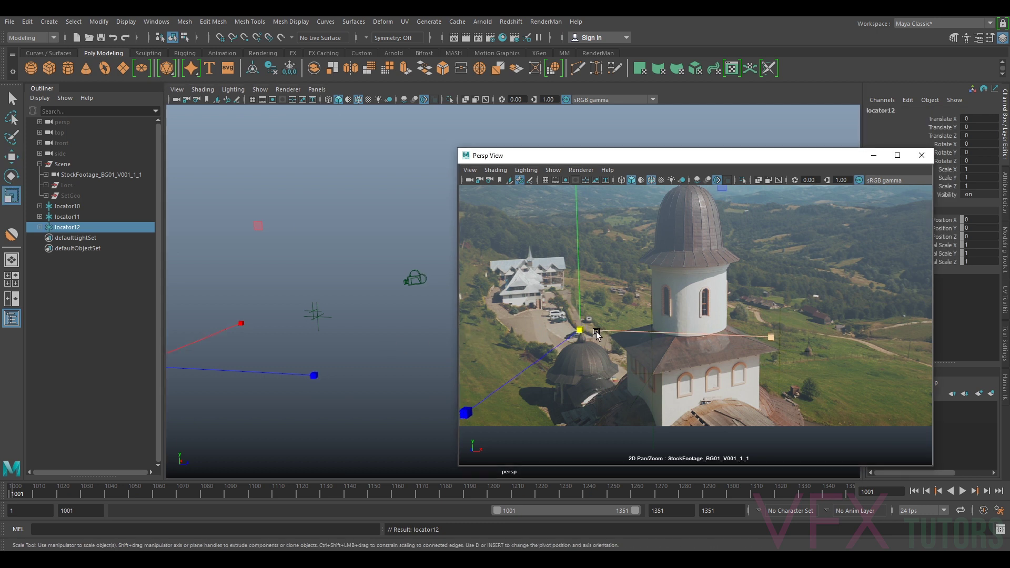
{"action": "left_click_drag", "start_coordinate": [579, 330], "coordinate": [583, 330]}
Step: Move the third locator onto the lower roof's left corner in the camera view, at about X 679, Y -127, Z -75
{"action": "key", "text": "w"}
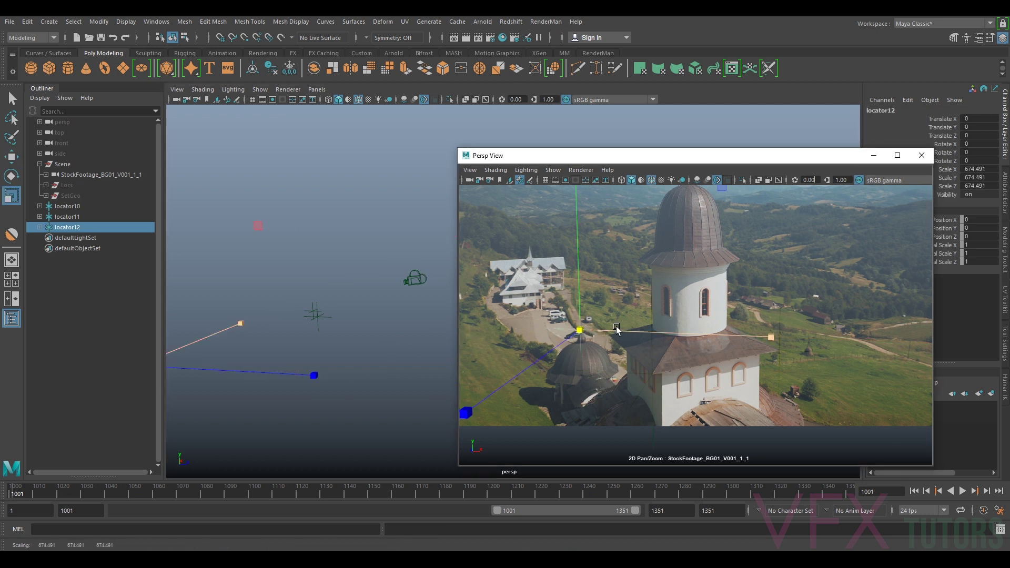
{"action": "right_click_drag", "start_coordinate": [569, 320], "coordinate": [626, 334]}
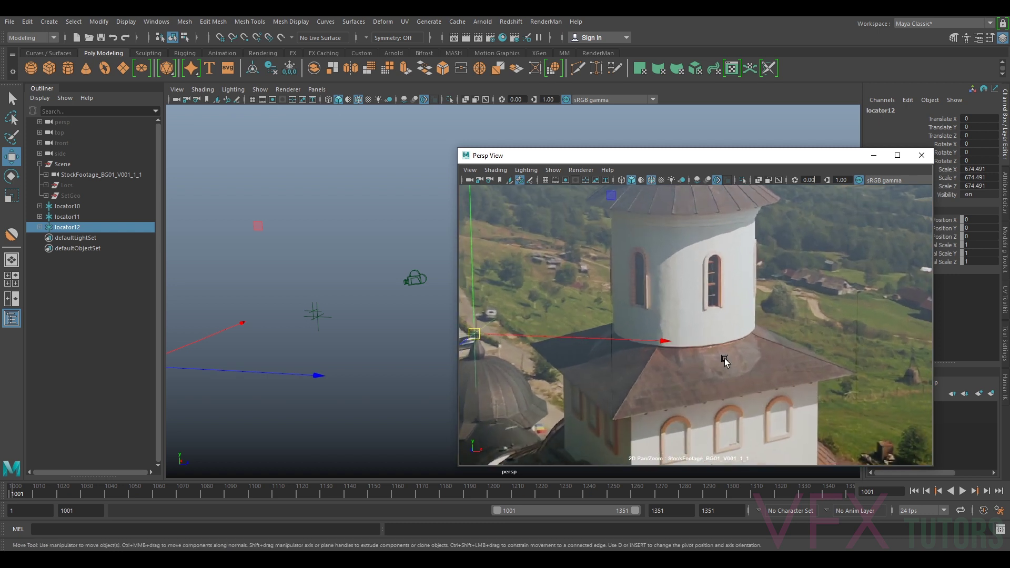
{"action": "middle_click_drag", "start_coordinate": [516, 314], "coordinate": [597, 311]}
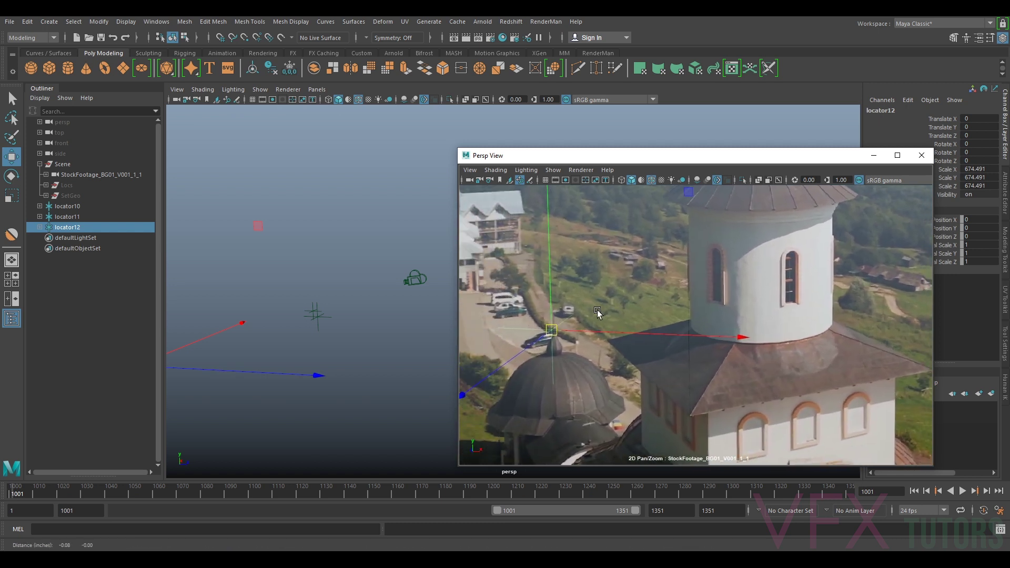
{"action": "scroll", "coordinate": [598, 313], "scroll_direction": "up", "scroll_amount": 1}
{"action": "left_click_drag", "start_coordinate": [550, 330], "coordinate": [615, 334]}
{"action": "scroll", "coordinate": [605, 338], "scroll_direction": "up", "scroll_amount": 4}
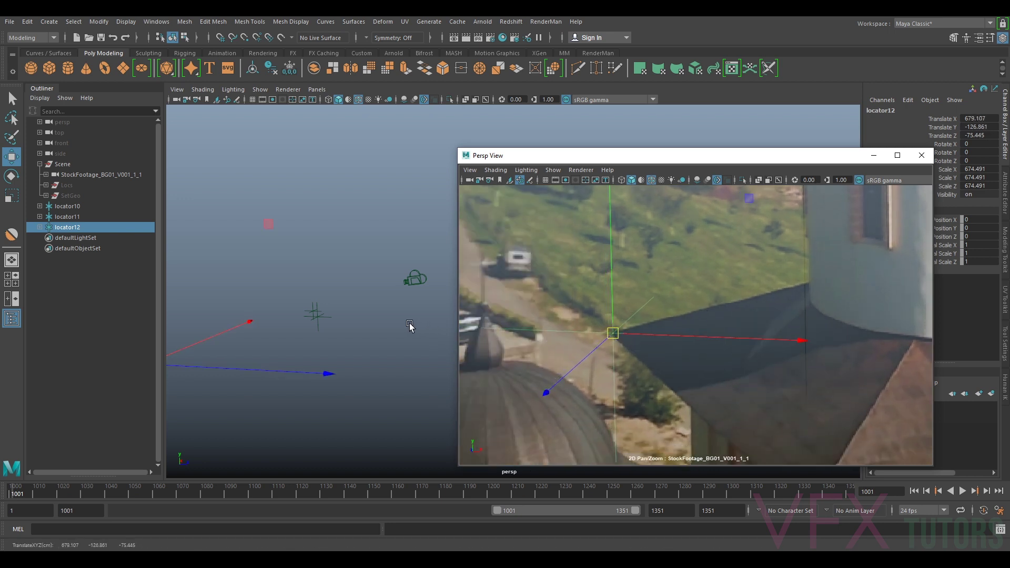
Step: Snap the third locator's pivot point to the shot camera in the persp viewport
{"action": "left_click_drag", "start_coordinate": [398, 326], "coordinate": [380, 330], "text": "alt"}
{"action": "key", "text": "d"}
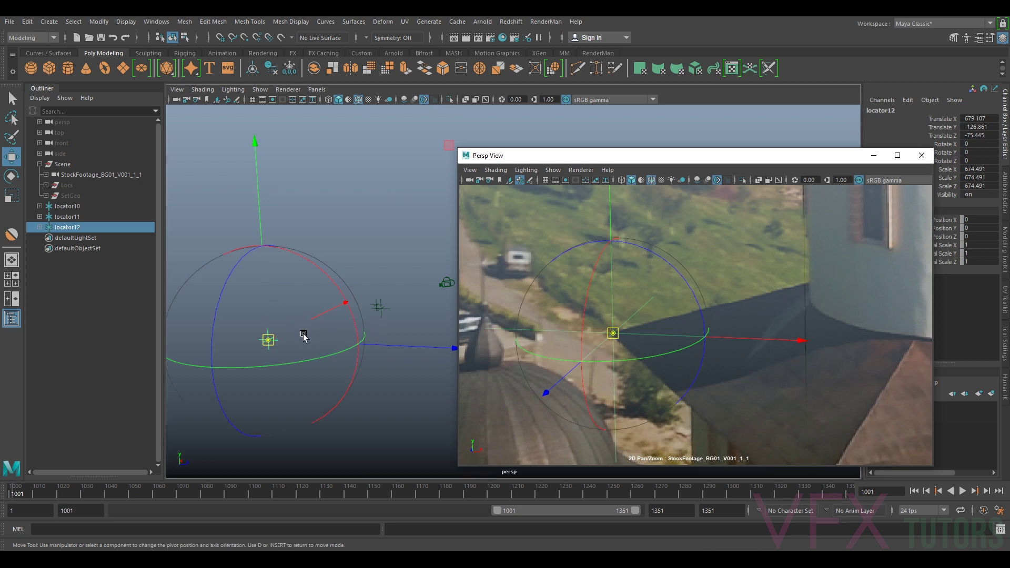
{"action": "left_click_drag", "start_coordinate": [267, 339], "coordinate": [419, 287]}
{"action": "key", "text": "d"}
Step: At frame 1130, scale the third locator uniformly to about 316 to match the roof's left corner
{"action": "scroll", "coordinate": [677, 339], "scroll_direction": "down", "scroll_amount": 5}
{"action": "key", "text": "alt+v"}
{"action": "left_click_drag", "start_coordinate": [52, 491], "coordinate": [321, 497]}
{"action": "key", "text": "alt+v"}
{"action": "key", "text": "r"}
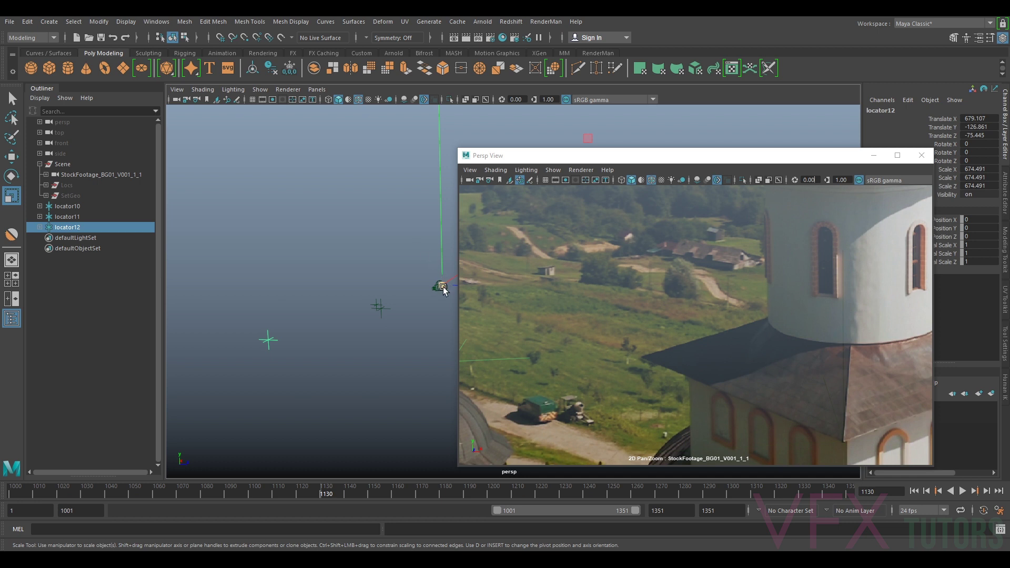
{"action": "left_click_drag", "start_coordinate": [442, 288], "coordinate": [340, 315]}
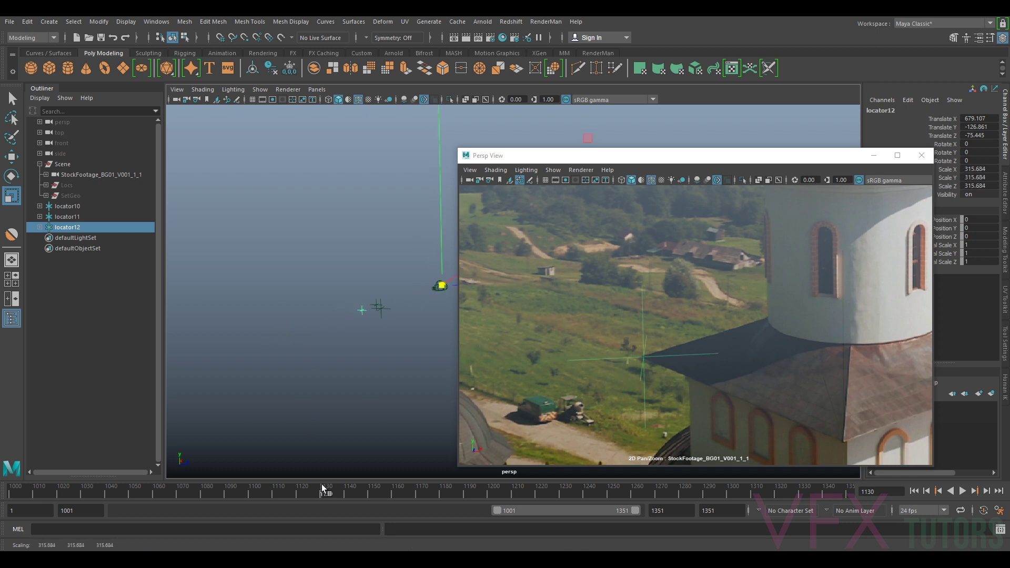
Step: At frame 1351, refine the third locator's uniform scale to about 317 and check it across the shot
{"action": "left_click_drag", "start_coordinate": [337, 493], "coordinate": [868, 494]}
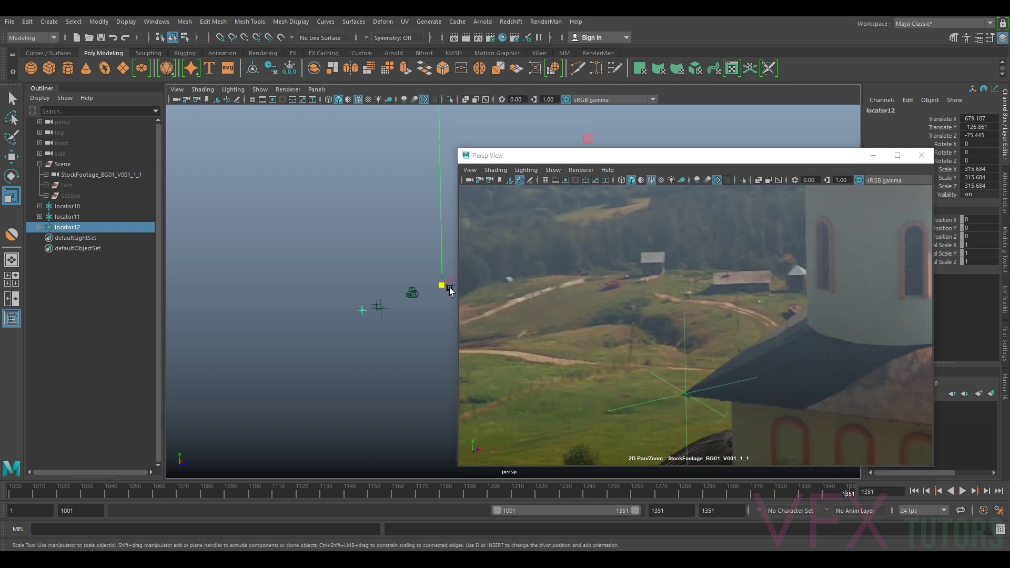
{"action": "left_click_drag", "start_coordinate": [442, 285], "coordinate": [443, 288]}
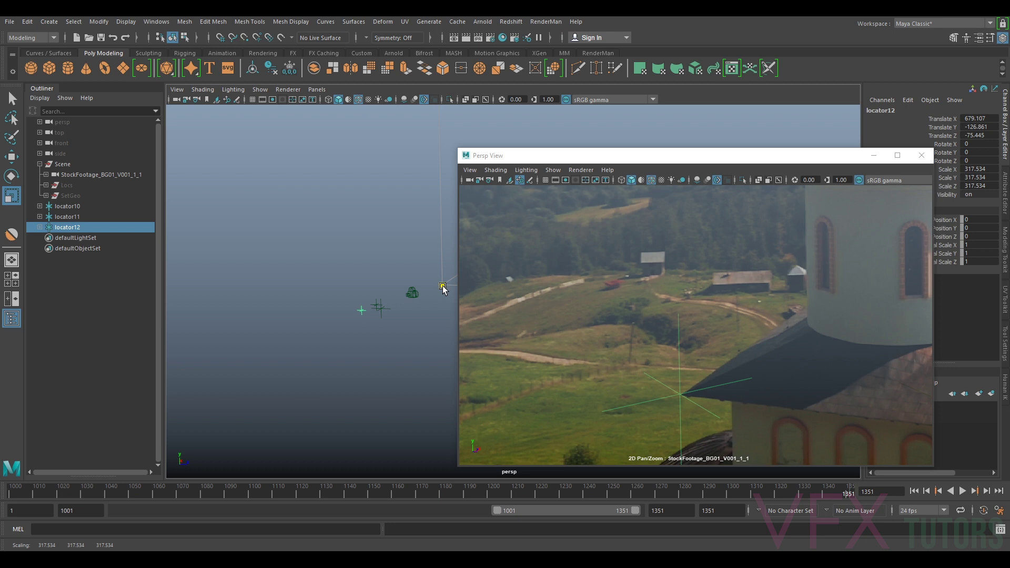
{"action": "scroll", "coordinate": [432, 286], "scroll_direction": "up", "scroll_amount": 5}
{"action": "left_click_drag", "start_coordinate": [353, 278], "coordinate": [353, 279]}
{"action": "key", "text": "backslash"}
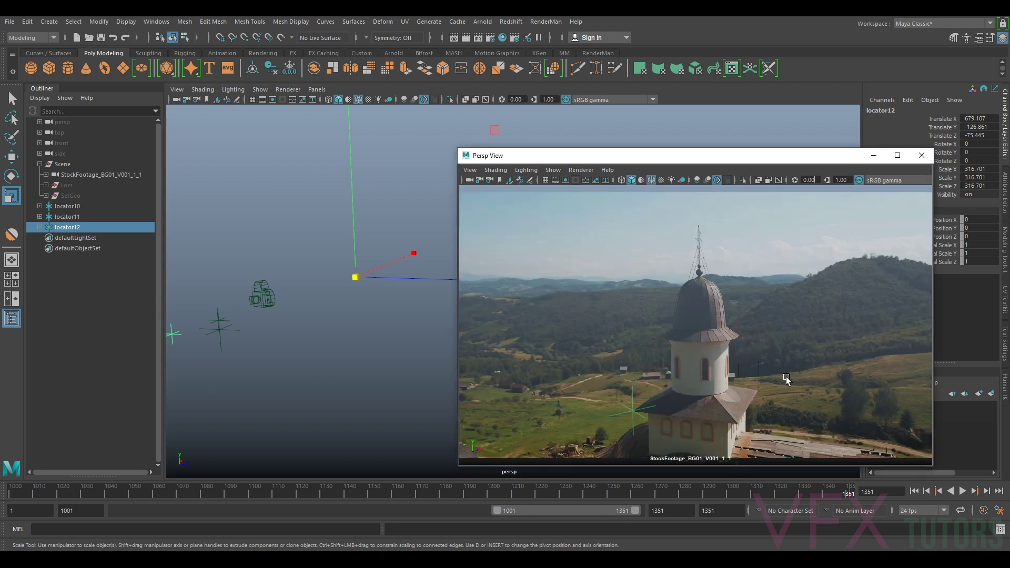
{"action": "left_click_drag", "start_coordinate": [842, 491], "coordinate": [258, 477]}
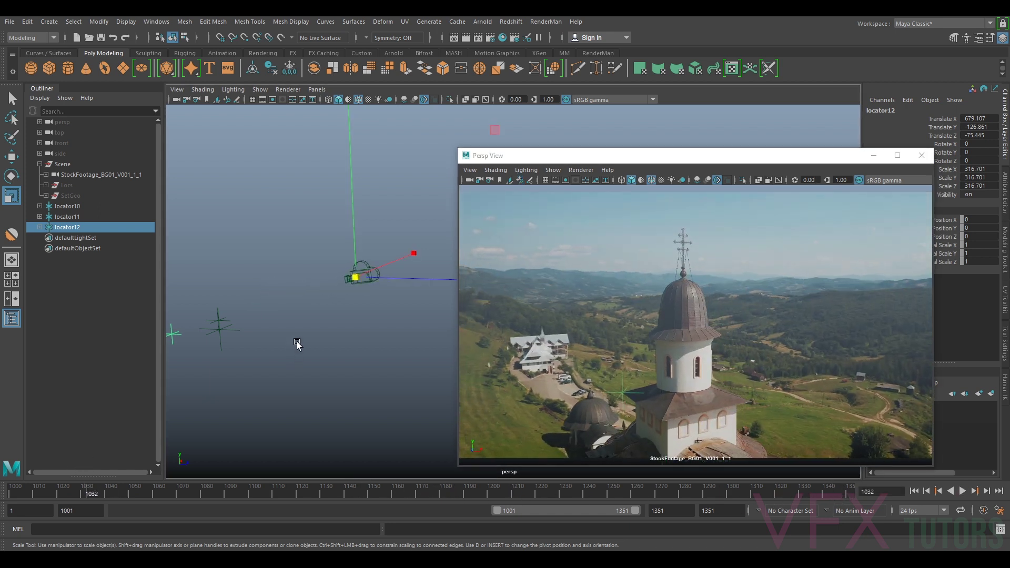
Step: Create a polygon cube and scale it uniformly to about 1972
{"action": "left_click_drag", "start_coordinate": [298, 345], "coordinate": [401, 301], "text": "alt"}
{"action": "left_click", "coordinate": [383, 267]}
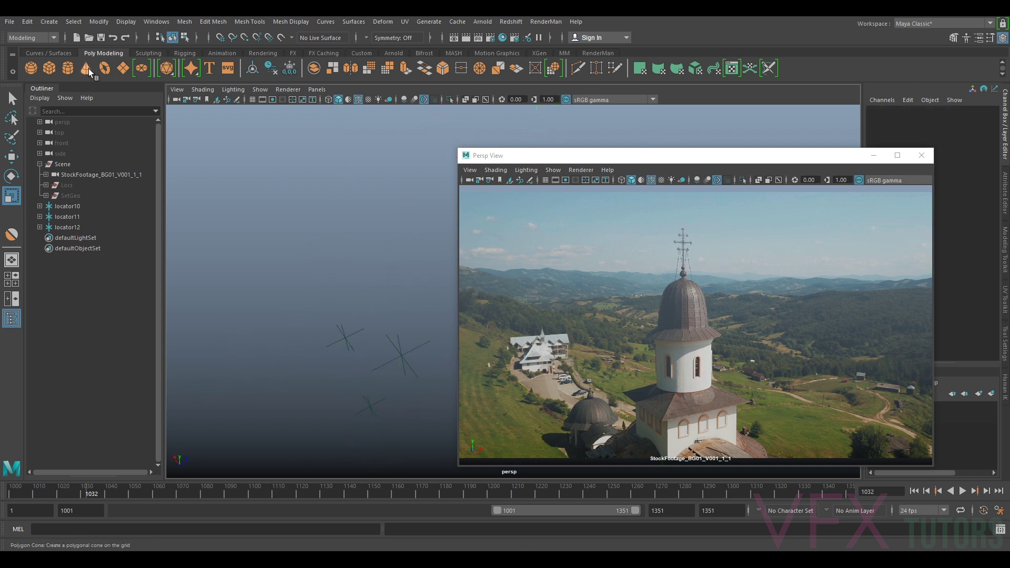
{"action": "left_click", "coordinate": [49, 68]}
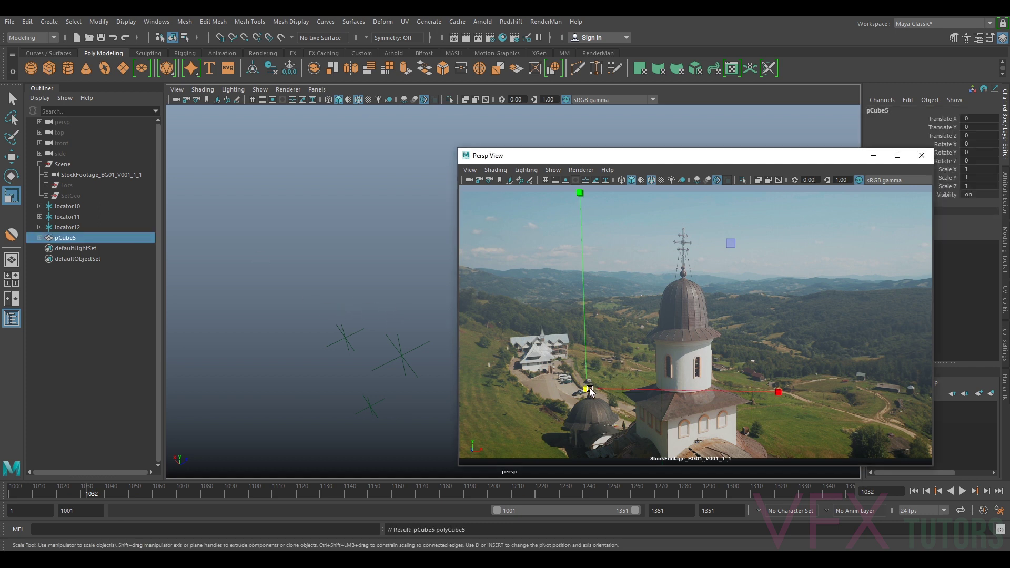
{"action": "left_click_drag", "start_coordinate": [587, 390], "coordinate": [644, 370]}
Step: Snap the cube's pivot to its lower front corner vertex and snap that corner onto the first locator at the roof's near corner
{"action": "left_click_drag", "start_coordinate": [334, 326], "coordinate": [294, 318], "text": "alt"}
{"action": "key", "text": "d"}
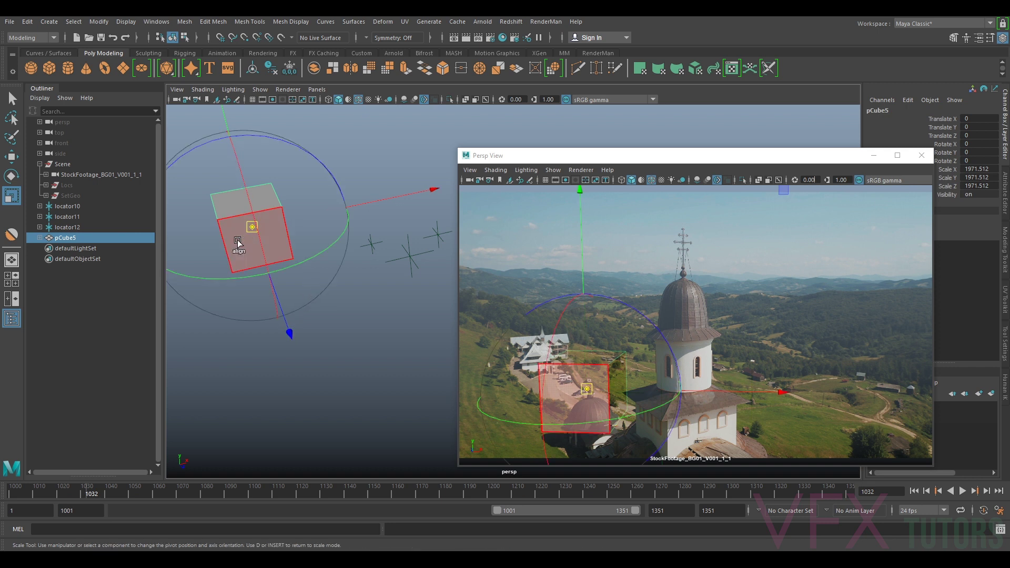
{"action": "left_click_drag", "start_coordinate": [250, 226], "coordinate": [233, 272]}
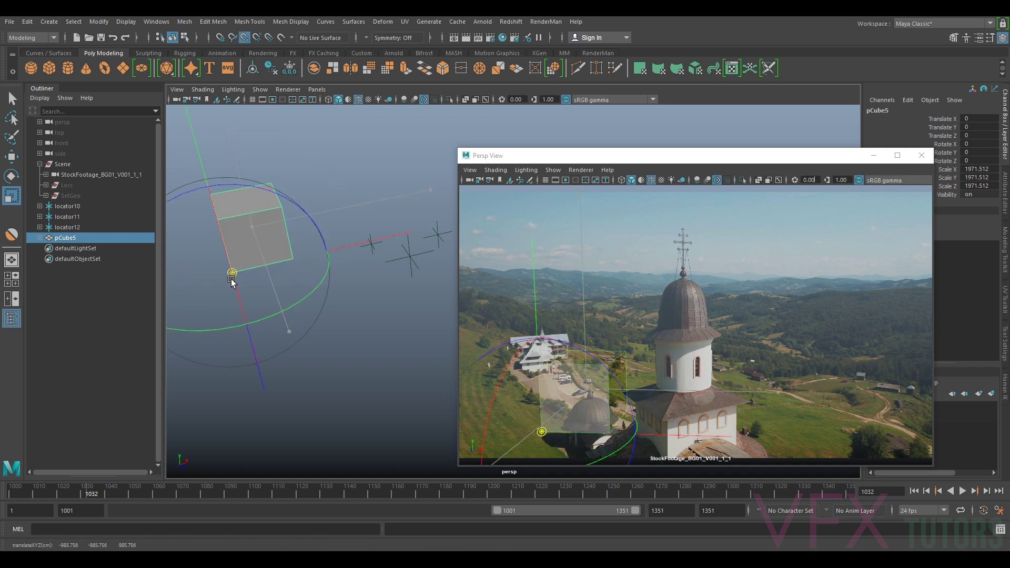
{"action": "key", "text": "d"}
{"action": "key", "text": "d"}
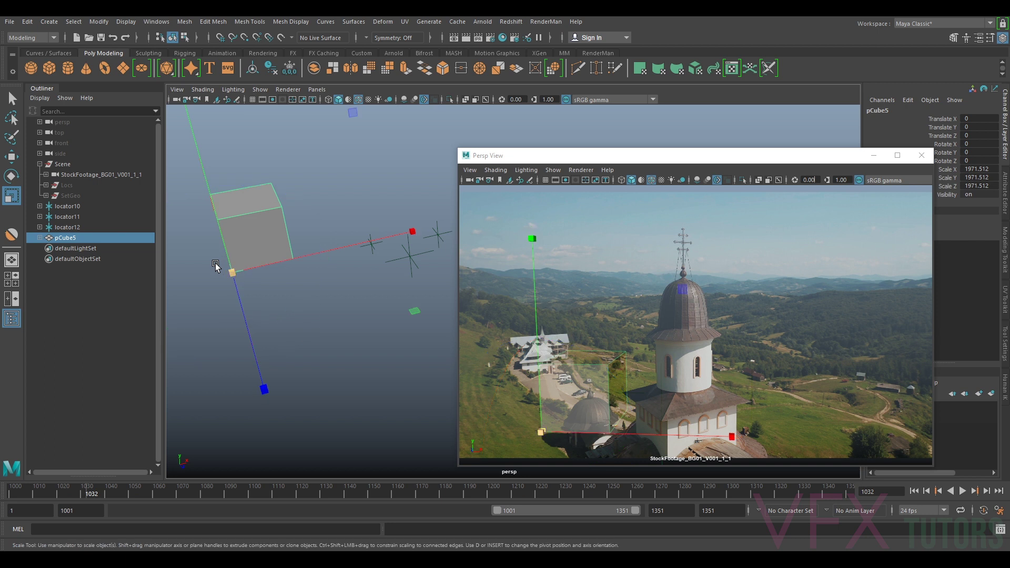
{"action": "key", "text": "w"}
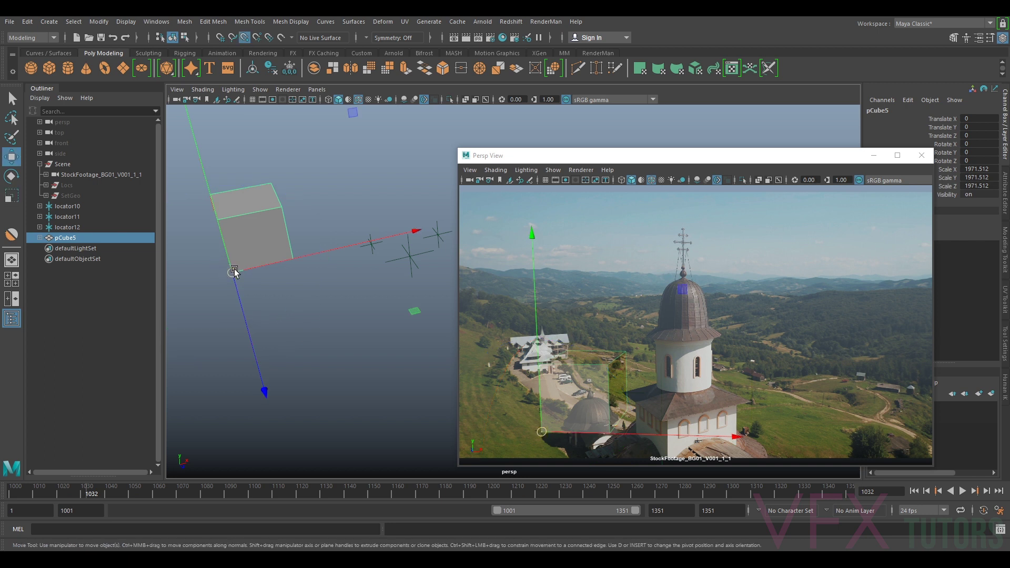
{"action": "left_click_drag", "start_coordinate": [234, 271], "coordinate": [472, 273]}
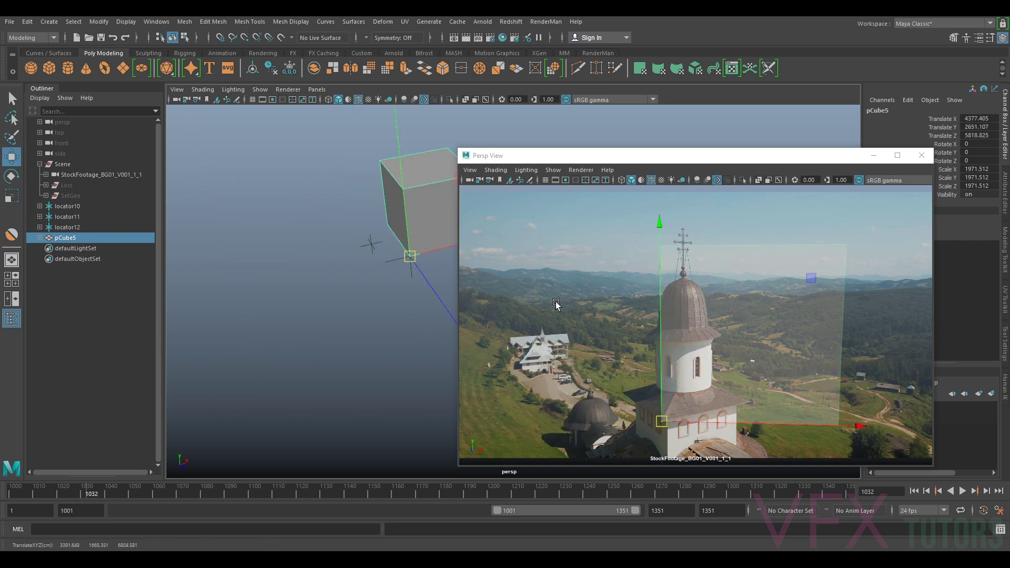
Step: Rotate the cube about 34.4° around Y to align its bottom edge with the neighbouring roof-corner locator
{"action": "left_click_drag", "start_coordinate": [406, 307], "coordinate": [443, 292], "text": "alt"}
{"action": "scroll", "coordinate": [365, 320], "scroll_direction": "up", "scroll_amount": 4}
{"action": "middle_click_drag", "start_coordinate": [328, 324], "coordinate": [446, 296], "text": "alt"}
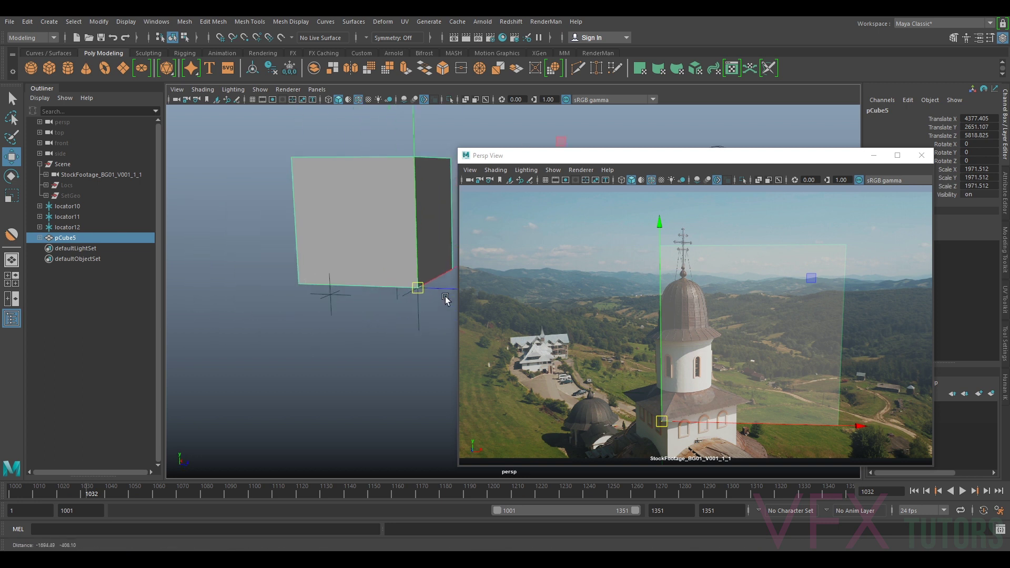
{"action": "left_click_drag", "start_coordinate": [345, 308], "coordinate": [323, 331], "text": "alt"}
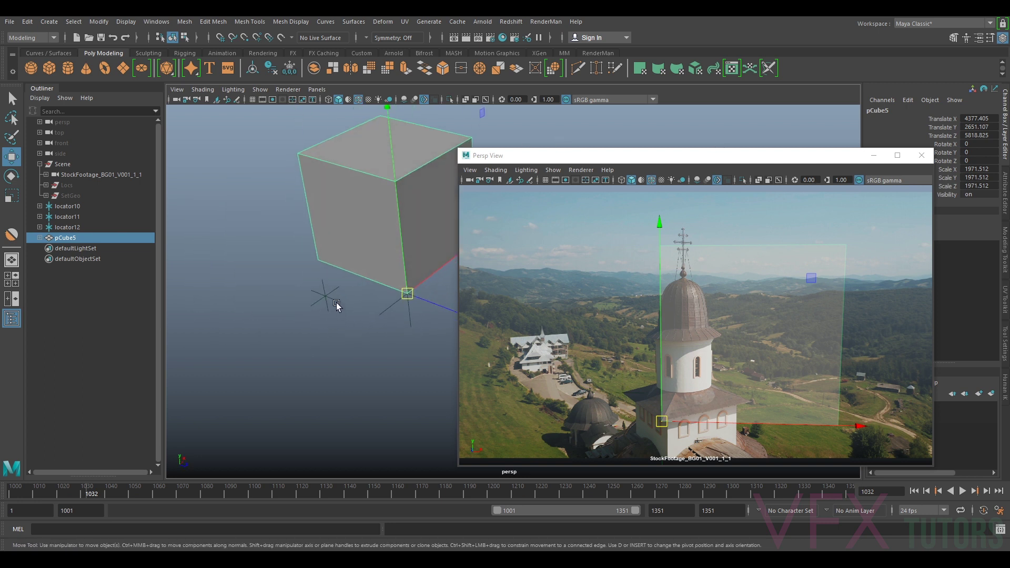
{"action": "key", "text": "e"}
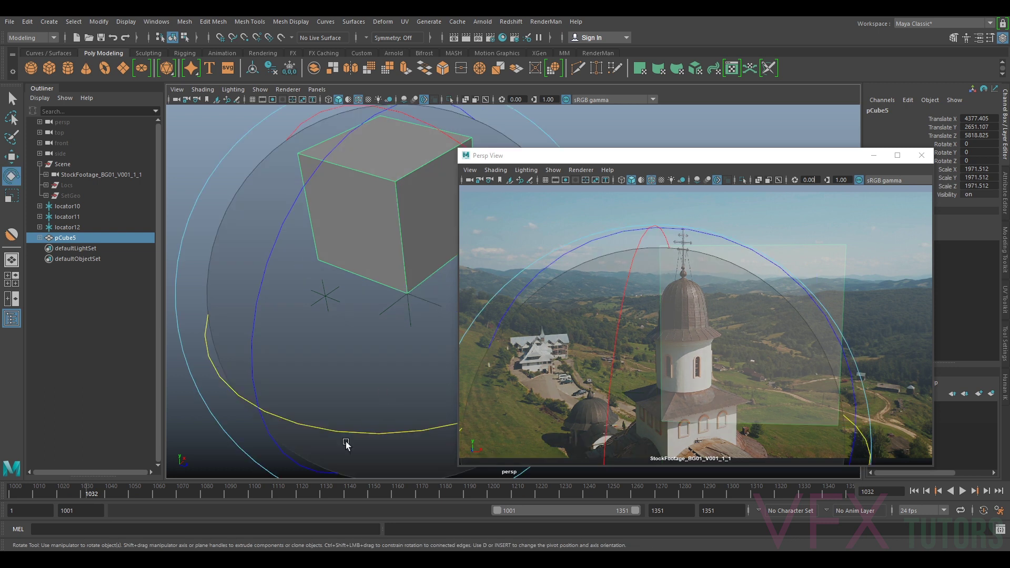
{"action": "scroll", "coordinate": [325, 452], "scroll_direction": "down", "scroll_amount": 4}
{"action": "left_click_drag", "start_coordinate": [398, 354], "coordinate": [460, 352]}
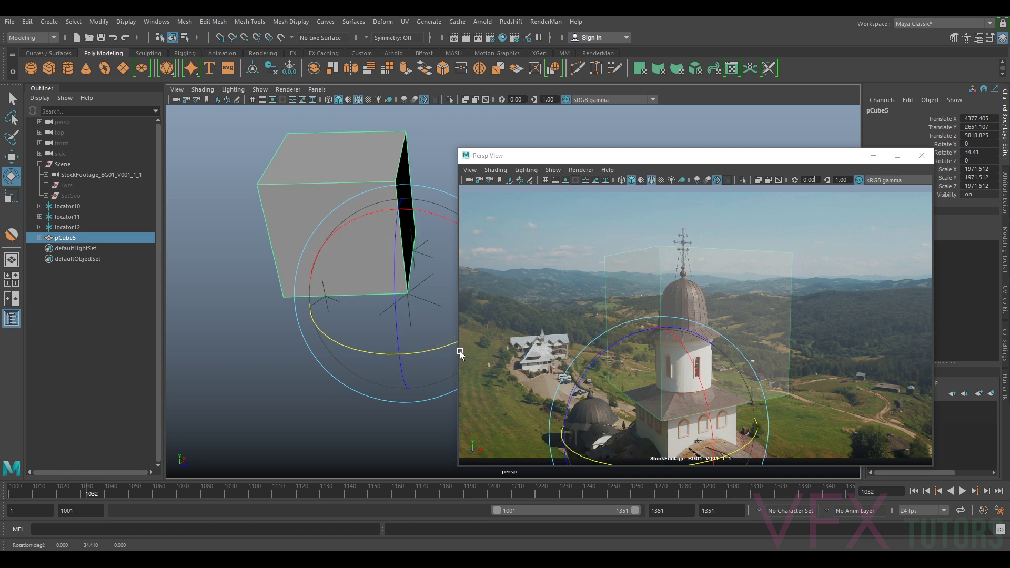
Step: Scale the cube uniformly to about 1310 so its bottom edge spans the distance between the two roof-corner locators
{"action": "key", "text": "r"}
{"action": "left_click_drag", "start_coordinate": [408, 293], "coordinate": [349, 308]}
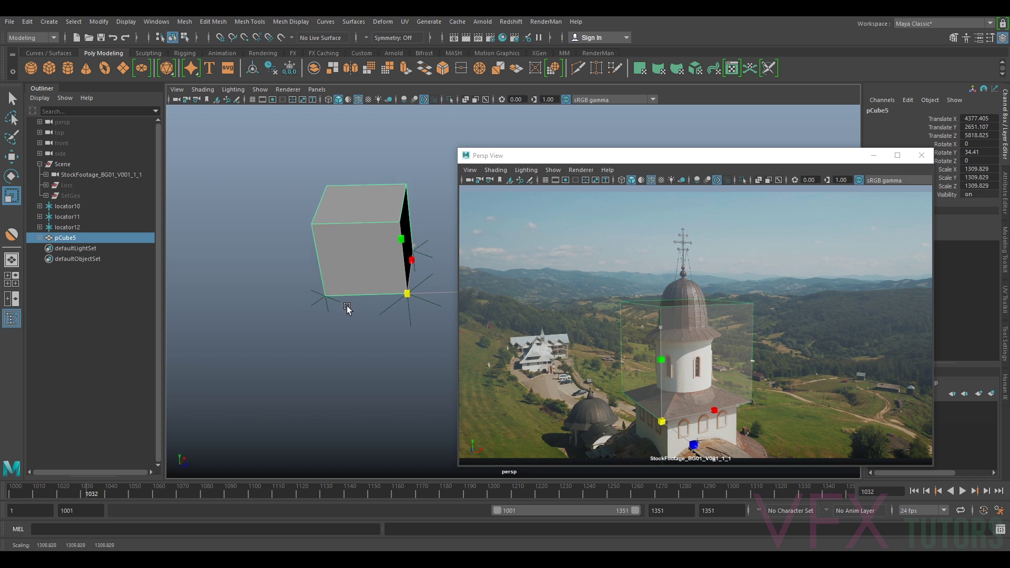
{"action": "left_click_drag", "start_coordinate": [347, 308], "coordinate": [347, 308]}
Step: Narrow the floating camera view window to uncover more of the persp viewport around the cube
{"action": "left_click_drag", "start_coordinate": [425, 332], "coordinate": [265, 318], "text": "alt"}
{"action": "middle_click_drag", "start_coordinate": [319, 295], "coordinate": [270, 309], "text": "alt"}
{"action": "key", "text": "f"}
{"action": "left_click_drag", "start_coordinate": [330, 352], "coordinate": [418, 319], "text": "alt"}
{"action": "right_click_drag", "start_coordinate": [417, 319], "coordinate": [379, 321], "text": "alt"}
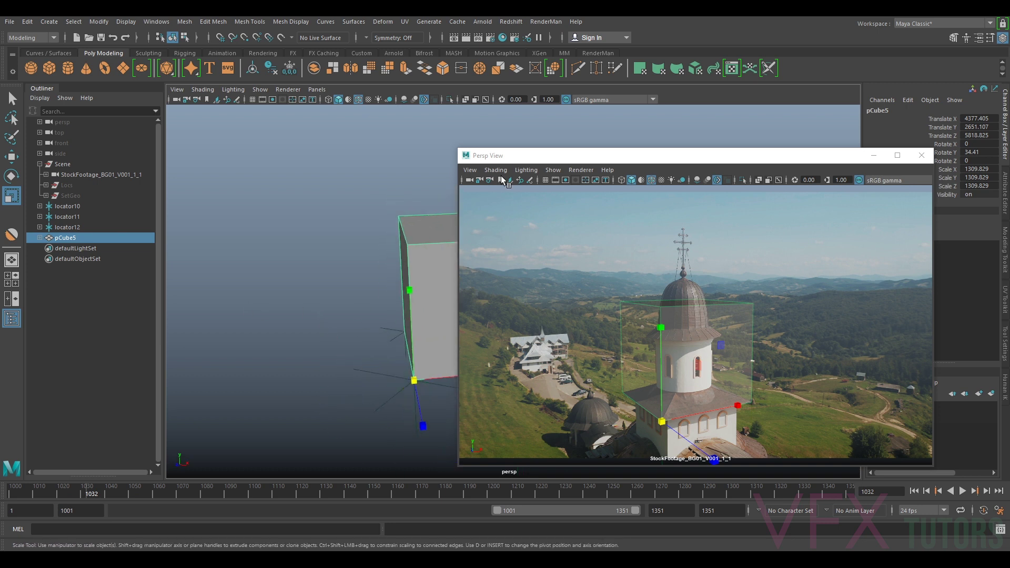
{"action": "left_click_drag", "start_coordinate": [457, 148], "coordinate": [566, 149]}
Step: Tilt the cube about 0.3° in X and 0.5° in Z to align its bottom edges with the roof-corner locators
{"action": "left_click_drag", "start_coordinate": [437, 269], "coordinate": [428, 346], "text": "alt"}
{"action": "middle_click_drag", "start_coordinate": [428, 345], "coordinate": [436, 239], "text": "alt"}
{"action": "scroll", "coordinate": [373, 367], "scroll_direction": "up", "scroll_amount": 5}
{"action": "left_click_drag", "start_coordinate": [372, 367], "coordinate": [351, 337], "text": "alt"}
{"action": "key", "text": "e"}
{"action": "left_click_drag", "start_coordinate": [281, 294], "coordinate": [282, 293]}
{"action": "left_click_drag", "start_coordinate": [281, 392], "coordinate": [322, 358], "text": "alt"}
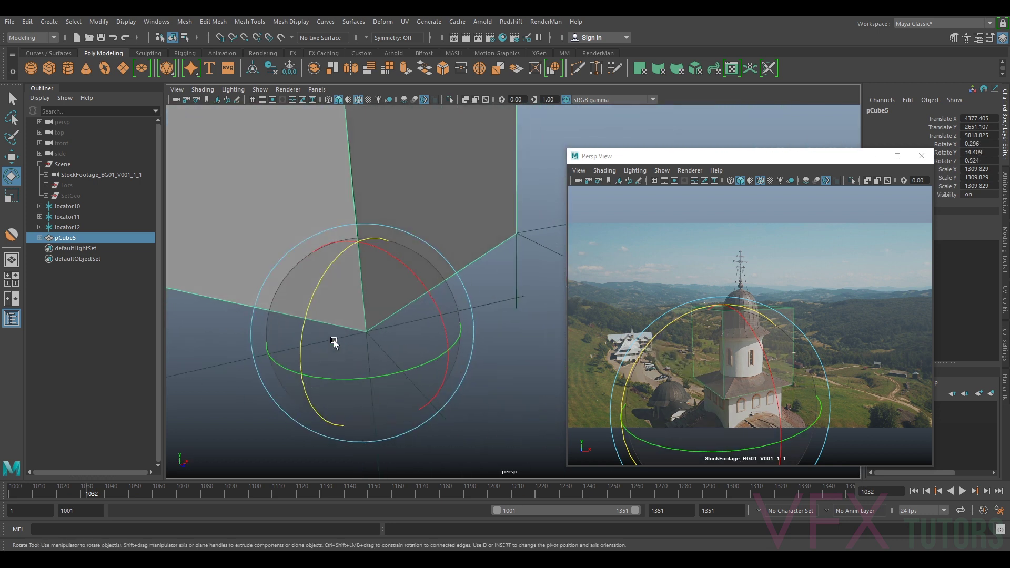
Step: Flatten the cube to a Y scale of about 281 and shrink its top face inward to form a sloped roof shape
{"action": "key", "text": "r"}
{"action": "left_click_drag", "start_coordinate": [720, 304], "coordinate": [725, 385]}
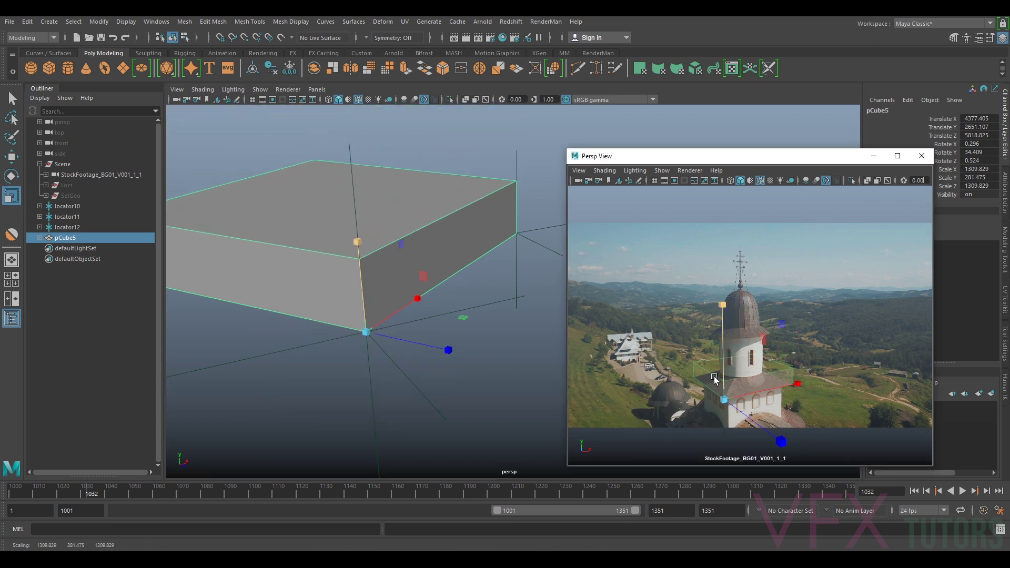
{"action": "right_click_drag", "start_coordinate": [383, 208], "coordinate": [385, 244]}
{"action": "left_click", "coordinate": [392, 207]}
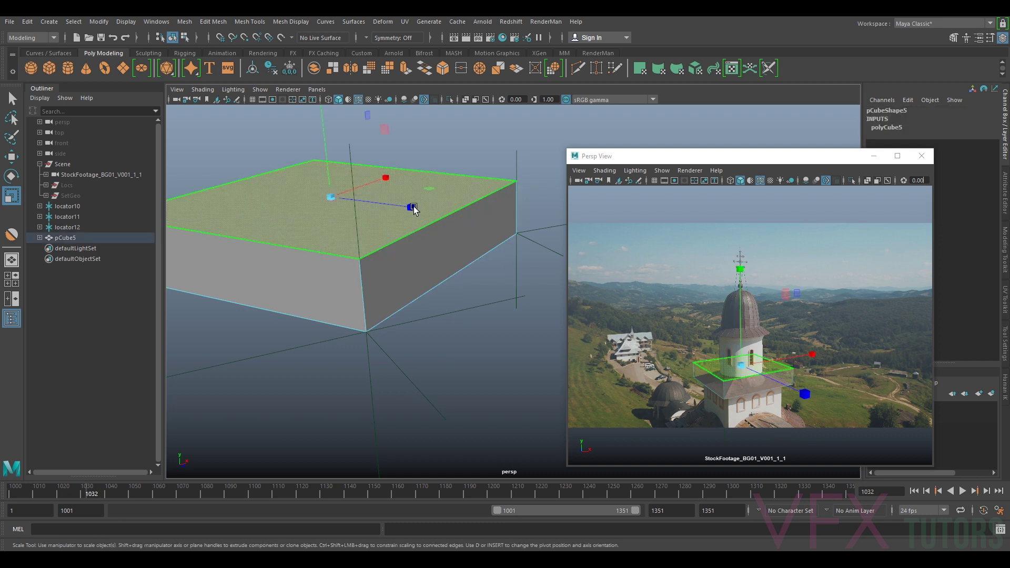
{"action": "left_click_drag", "start_coordinate": [329, 198], "coordinate": [174, 257]}
Step: Fine-tune the top face's size and position against the enlarged footage so it meets the base of the round tower
{"action": "key", "text": "backslash"}
{"action": "right_click_drag", "start_coordinate": [741, 351], "coordinate": [841, 311]}
{"action": "middle_click_drag", "start_coordinate": [841, 311], "coordinate": [689, 327]}
{"action": "left_click_drag", "start_coordinate": [764, 304], "coordinate": [780, 319]}
{"action": "key", "text": "w"}
{"action": "key", "text": "r"}
{"action": "key", "text": "w"}
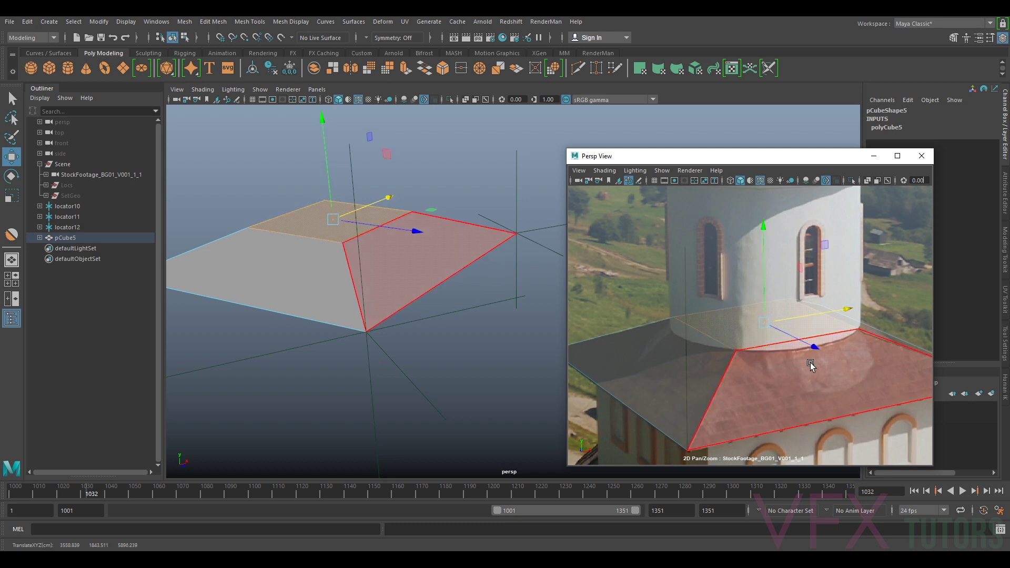
{"action": "key", "text": "backslash"}
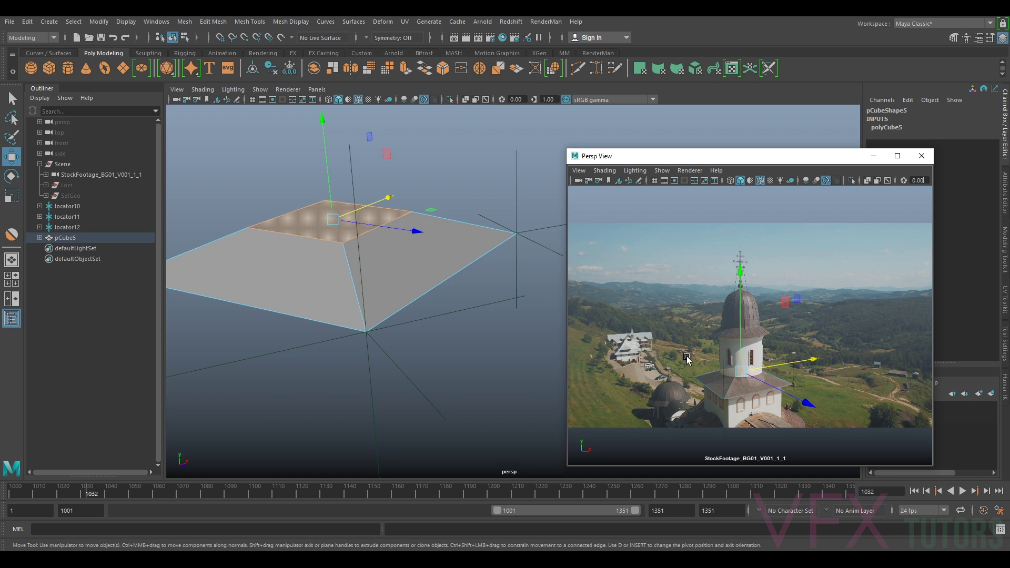
Step: Play through the shot to check the roof shape against the footage, return to frame 1001, and inspect it against the locators
{"action": "left_click_drag", "start_coordinate": [761, 487], "coordinate": [344, 467]}
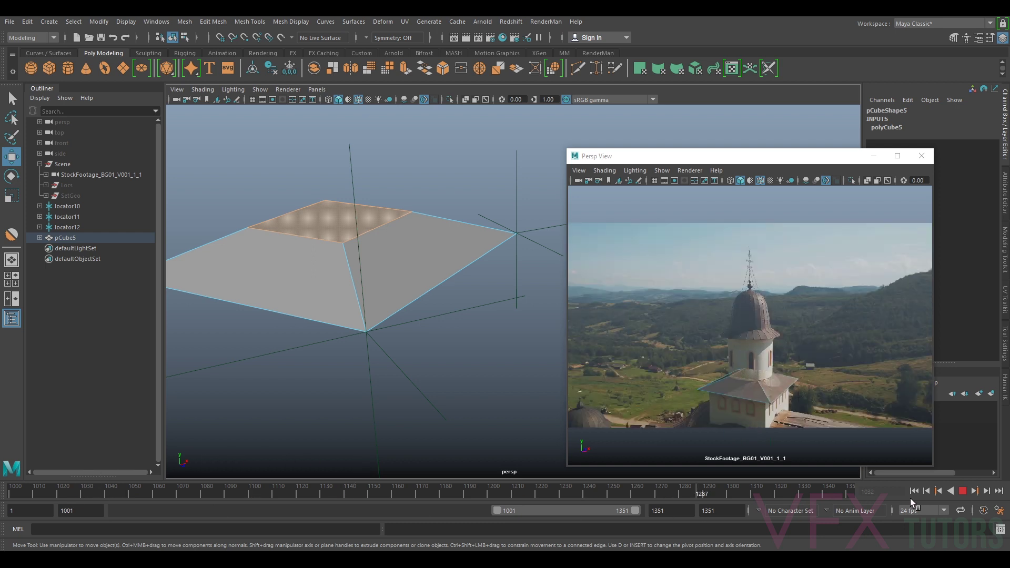
{"action": "left_click", "coordinate": [12, 492]}
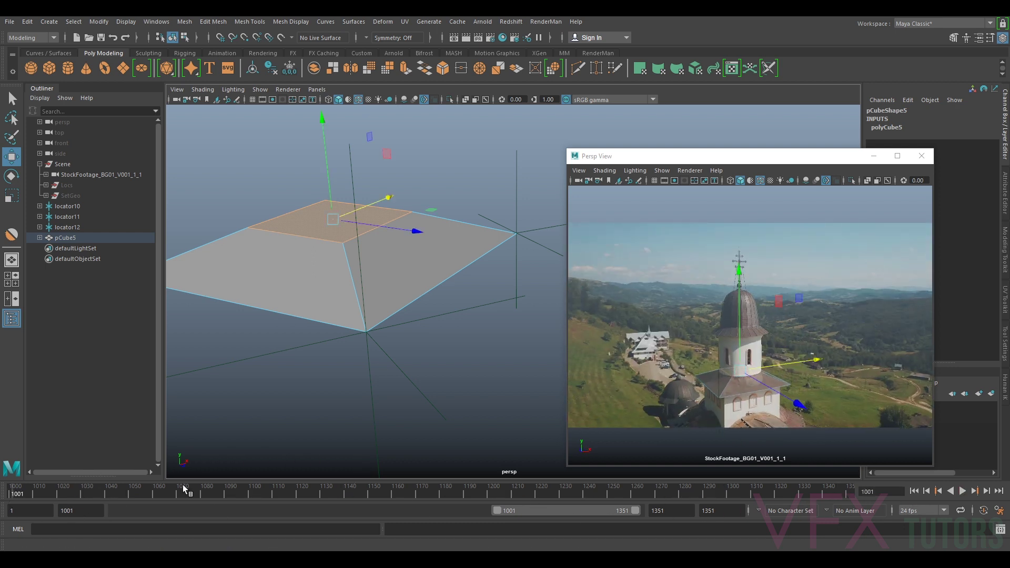
{"action": "left_click", "coordinate": [850, 336]}
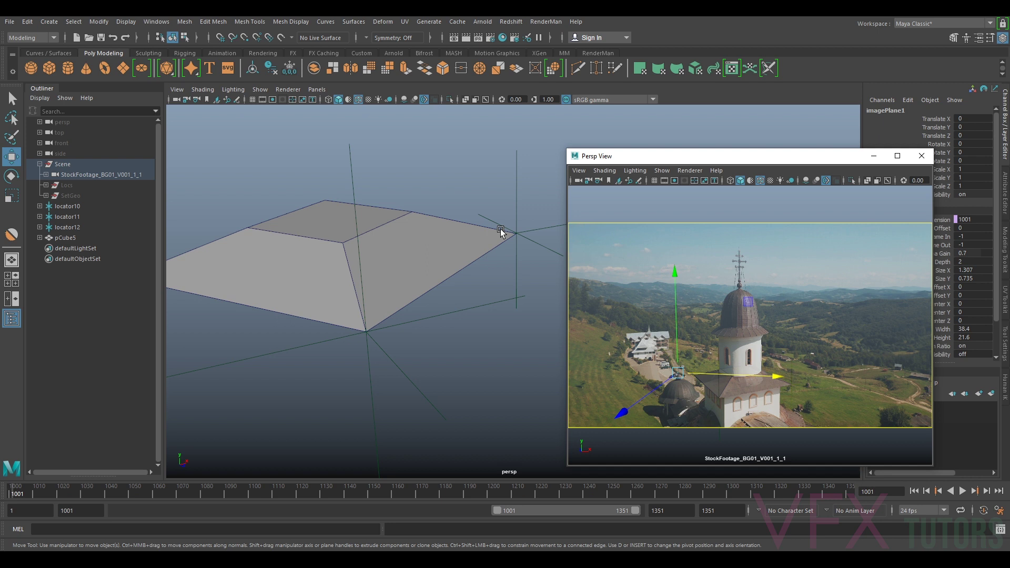
{"action": "scroll", "coordinate": [385, 371], "scroll_direction": "down", "scroll_amount": 3}
{"action": "left_click_drag", "start_coordinate": [394, 298], "coordinate": [382, 325], "text": "alt"}
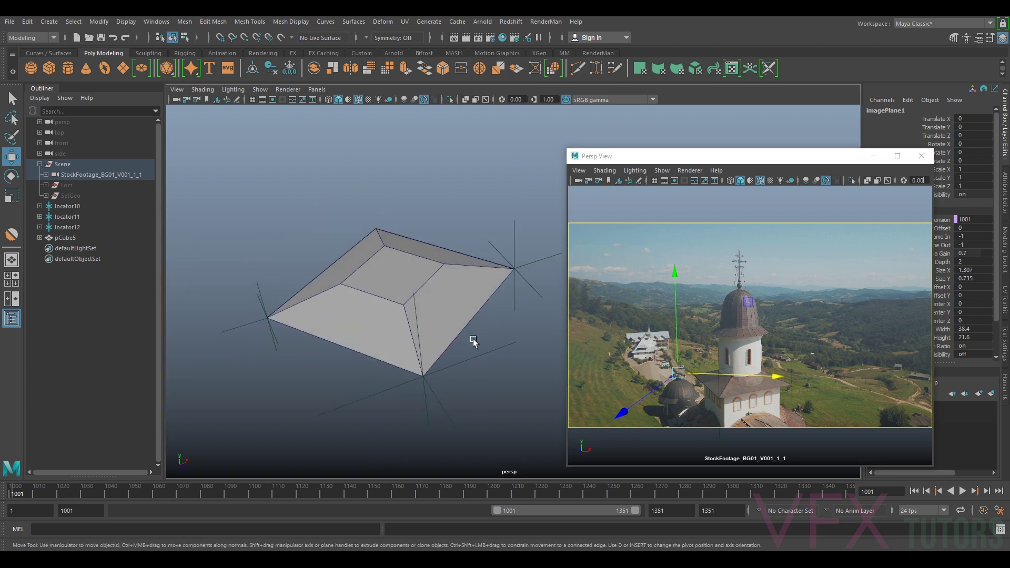